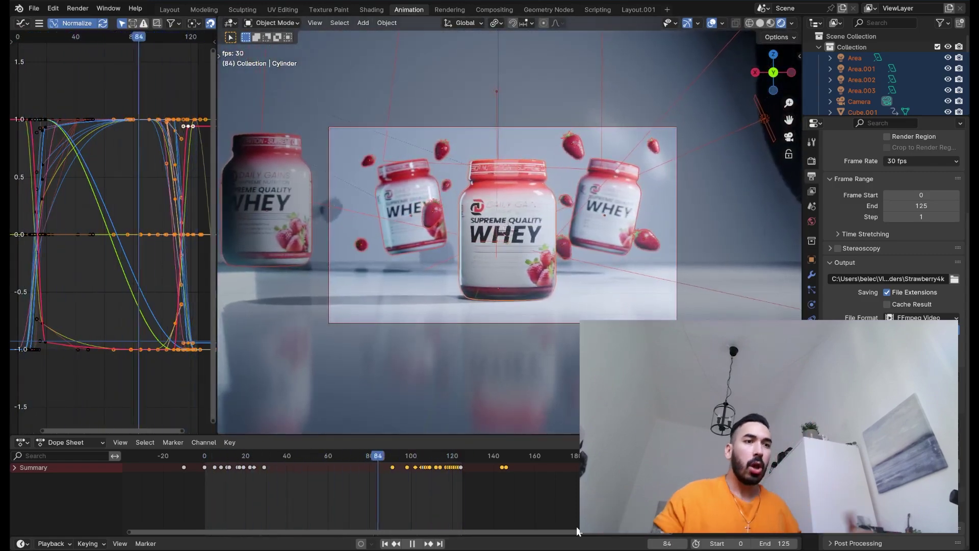
Stop the animation and rotate the Area lights toward the jars (Area.002 to 137.74°)
{"action": "key", "text": "space"}
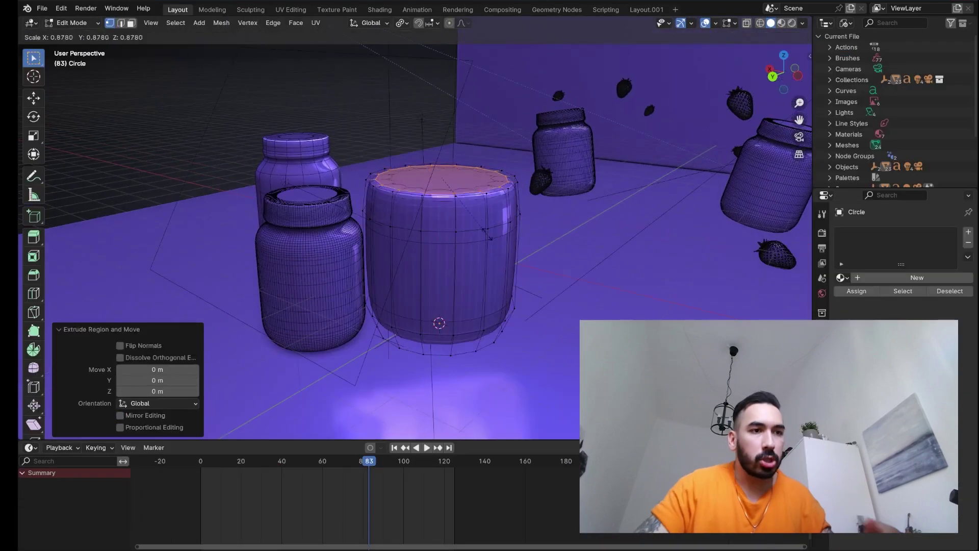
{"action": "left_click", "coordinate": [489, 236]}
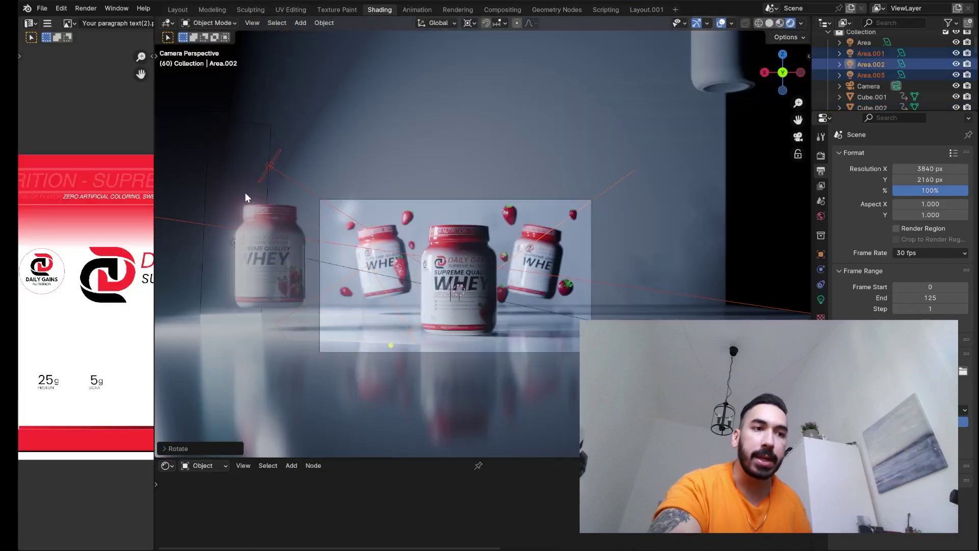
{"action": "key", "text": "r"}
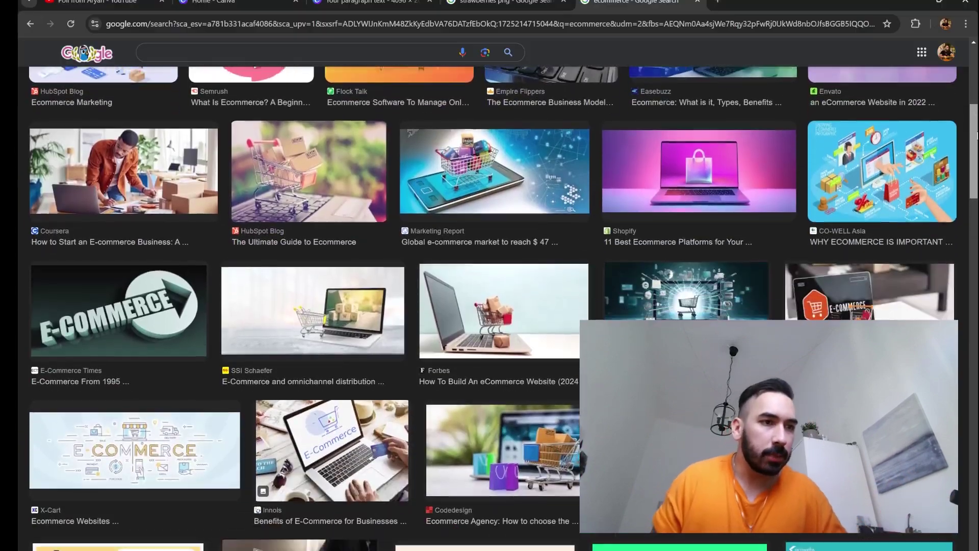
Scroll through the Google Images ecommerce results for product inspiration
{"action": "scroll", "coordinate": [131, 276], "scroll_direction": "down", "scroll_amount": 10}
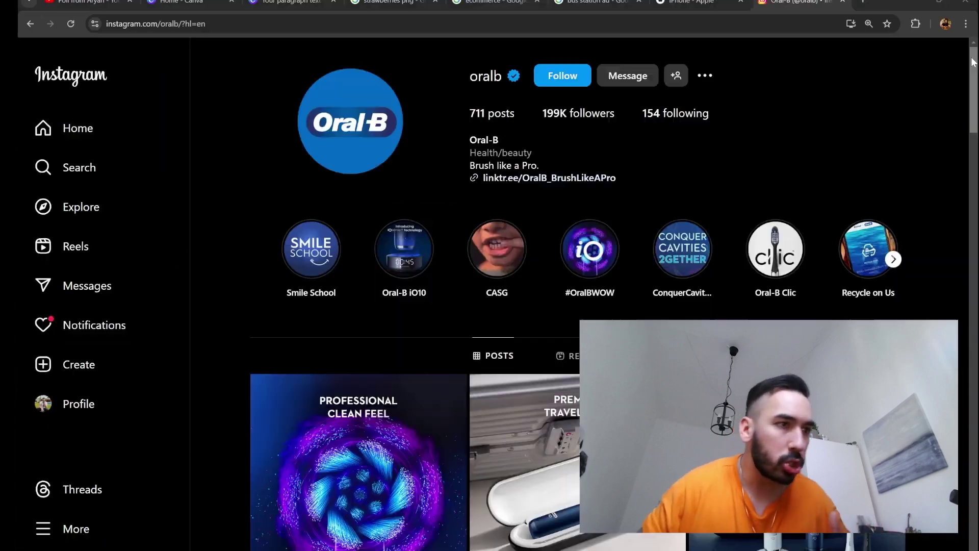
{"action": "scroll", "coordinate": [578, 275], "scroll_direction": "down", "scroll_amount": 8}
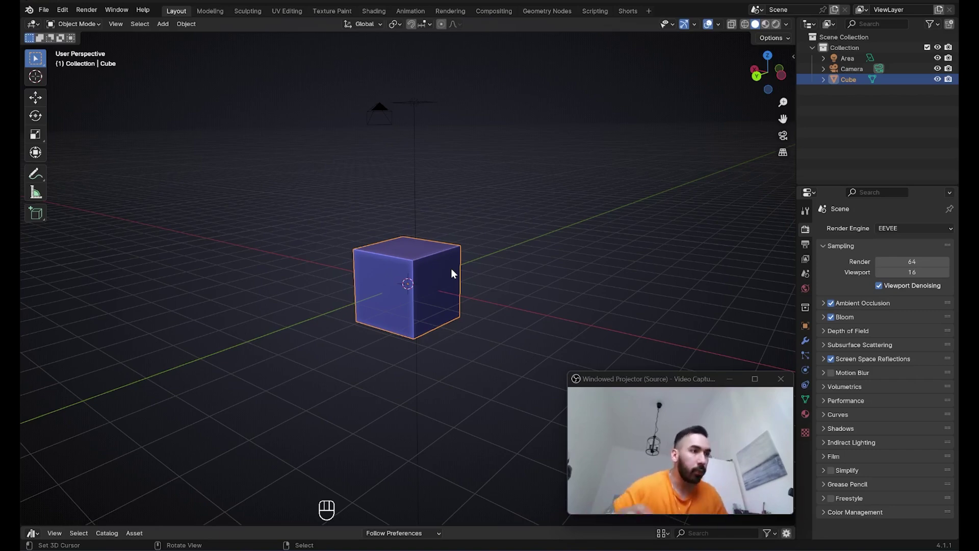
Delete the default cube and add a circle mesh at the world origin
{"action": "middle_click_drag", "start_coordinate": [500, 260], "coordinate": [408, 255]}
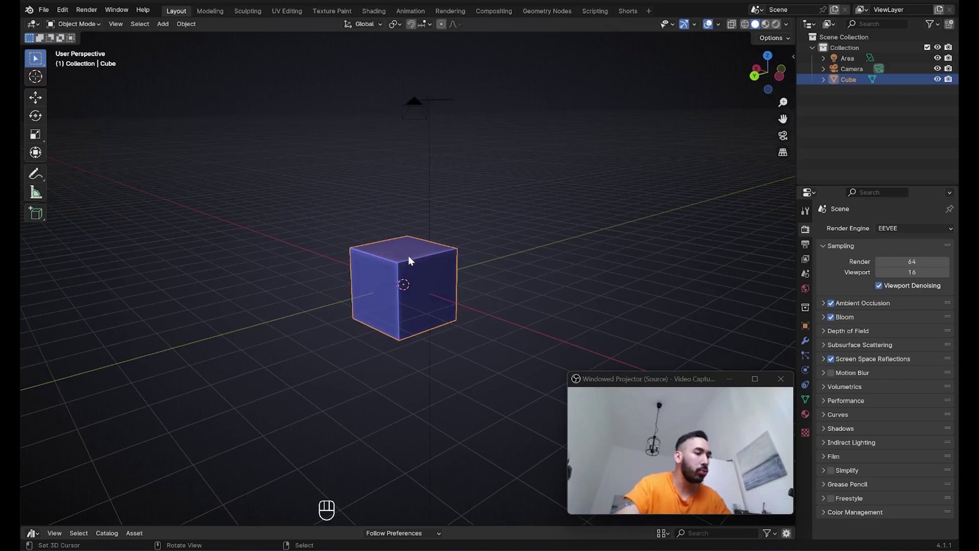
{"action": "key", "text": "x"}
{"action": "left_click", "coordinate": [353, 261]}
{"action": "key", "text": "shift+a"}
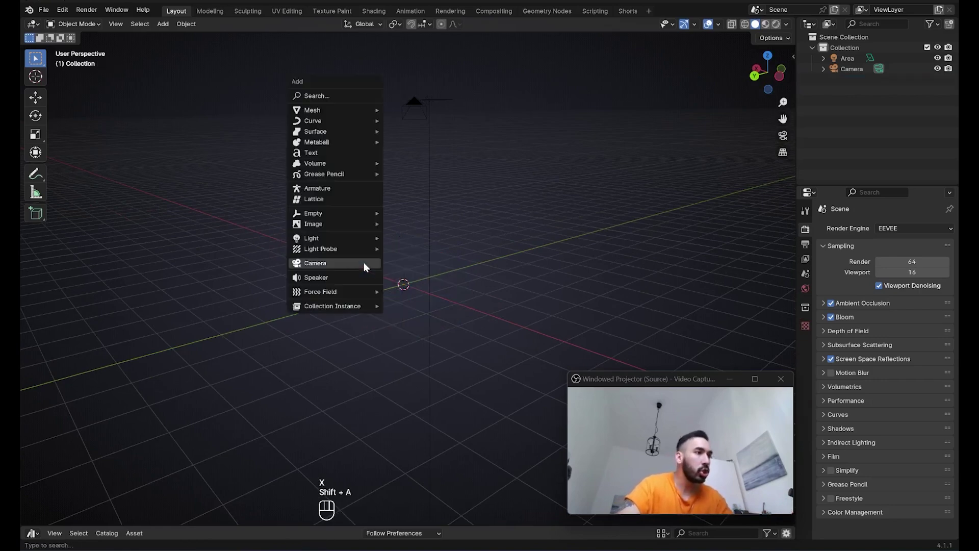
{"action": "mouse_move", "coordinate": [322, 111]}
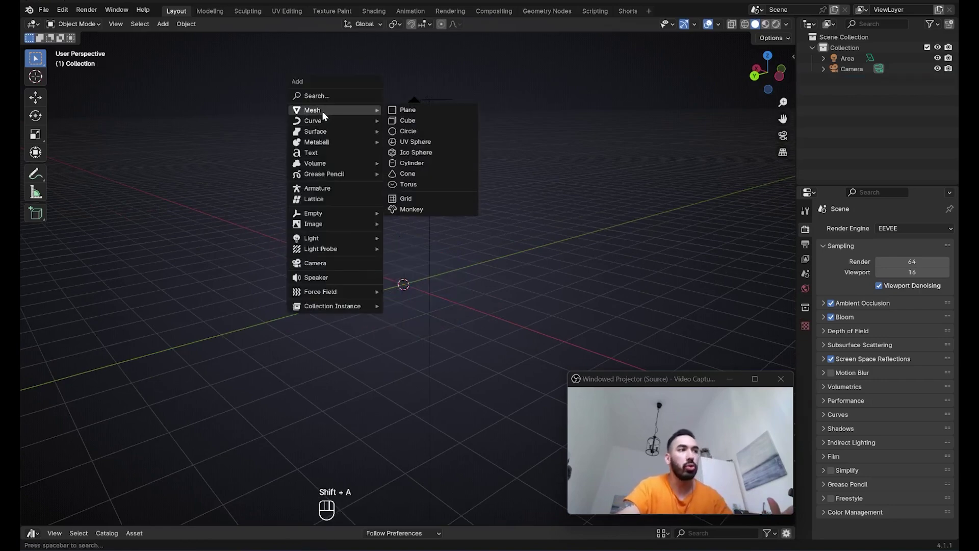
{"action": "left_click", "coordinate": [411, 132]}
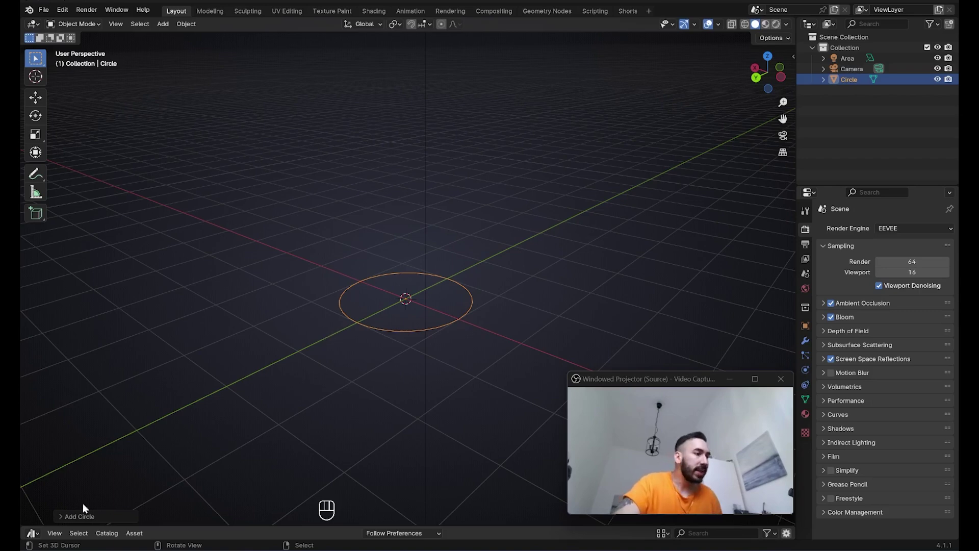
Set the new circle's vertex count to 16
{"action": "left_click", "coordinate": [61, 516]}
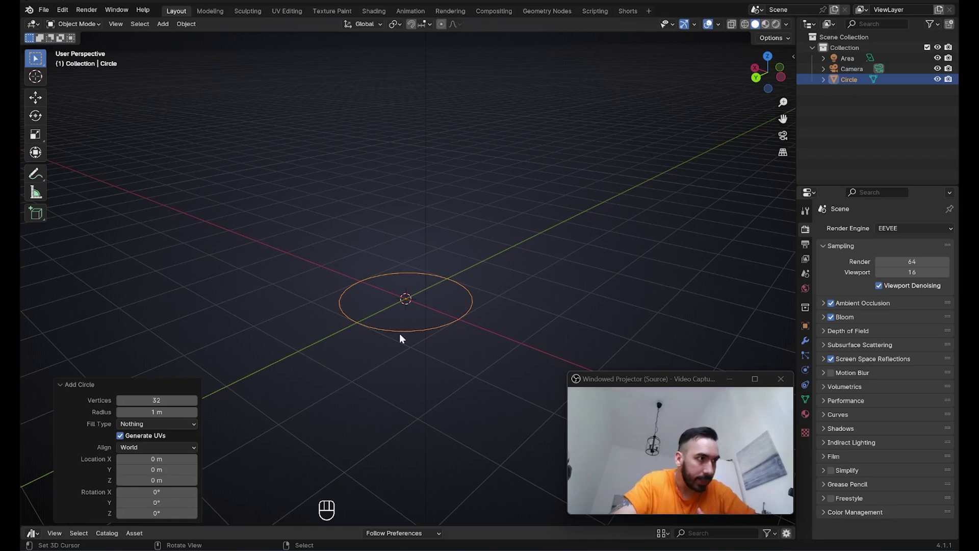
{"action": "middle_click_drag", "start_coordinate": [399, 333], "coordinate": [200, 379]}
{"action": "scroll", "coordinate": [352, 306], "scroll_direction": "up", "scroll_amount": 2}
{"action": "middle_click_drag", "start_coordinate": [346, 301], "coordinate": [308, 362]}
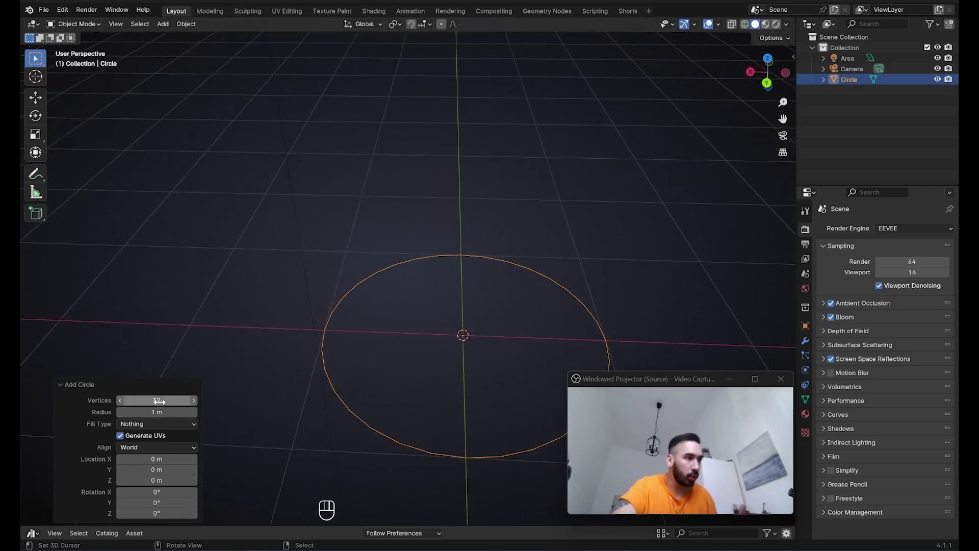
{"action": "left_click", "coordinate": [176, 397]}
{"action": "key", "text": "Return"}
{"action": "middle_click_drag", "start_coordinate": [374, 326], "coordinate": [356, 283]}
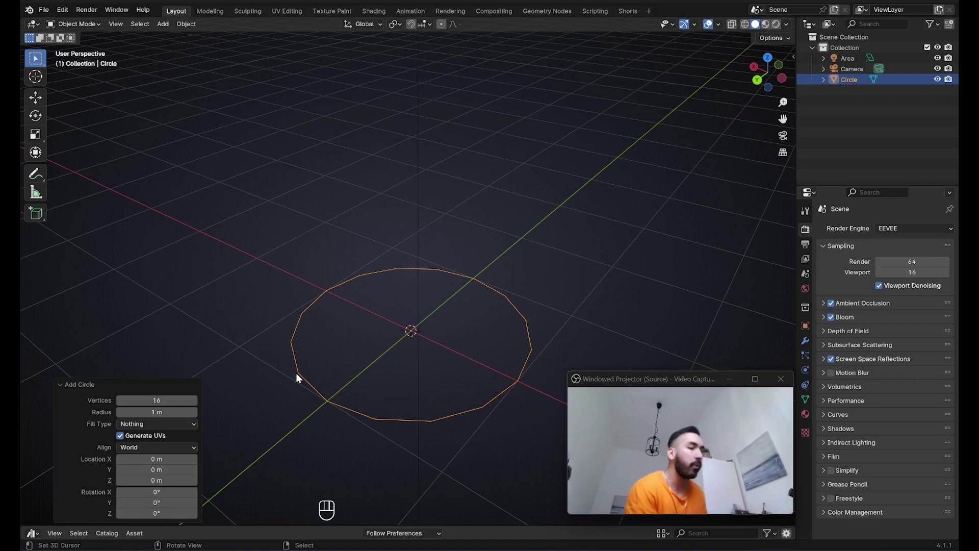
In Edit Mode, fill the 16-sided circle with a face and inset it
{"action": "mouse_move", "coordinate": [296, 377]}
{"action": "middle_mouse_down"}
{"action": "mouse_move", "coordinate": [393, 308]}
{"action": "mouse_move", "coordinate": [374, 308]}
{"action": "mouse_move", "coordinate": [322, 276]}
{"action": "mouse_move", "coordinate": [450, 286]}
{"action": "mouse_move", "coordinate": [421, 282]}
{"action": "mouse_move", "coordinate": [295, 313]}
{"action": "middle_mouse_up"}
{"action": "key", "text": "Tab"}
{"action": "key", "text": "f"}
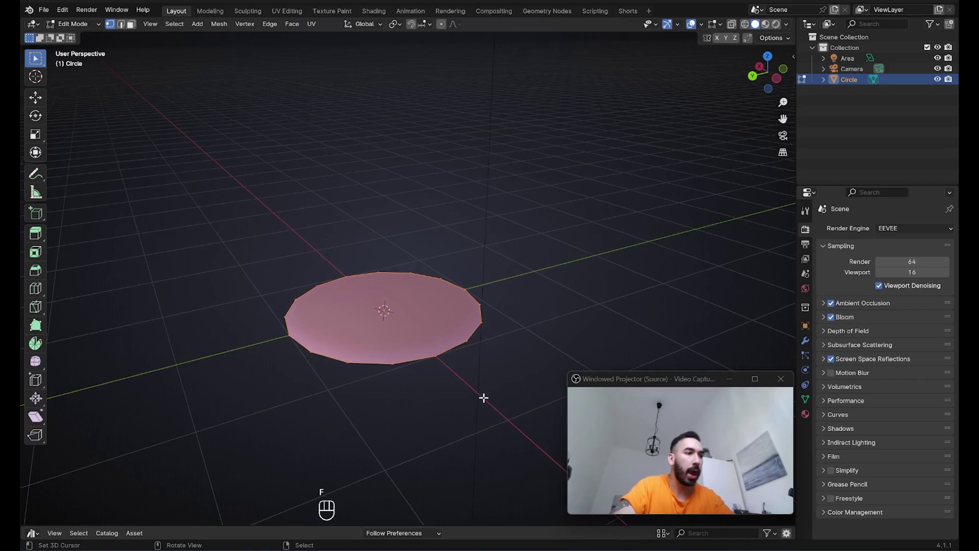
{"action": "key", "text": "i"}
{"action": "left_click", "coordinate": [433, 375]}
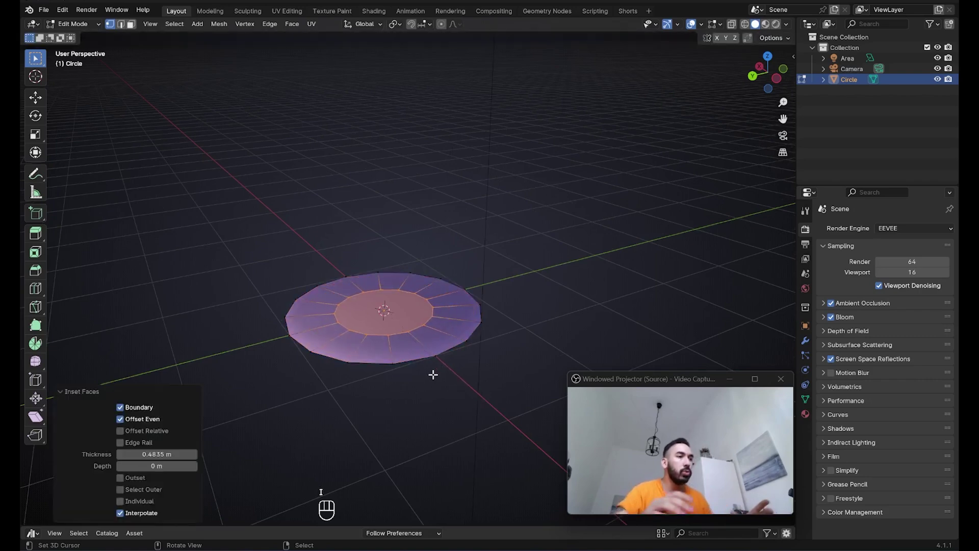
Scale the inner face to 1.184, extrude it upward, then shrink it to 0.688
{"action": "key", "text": "s"}
{"action": "key", "text": "s"}
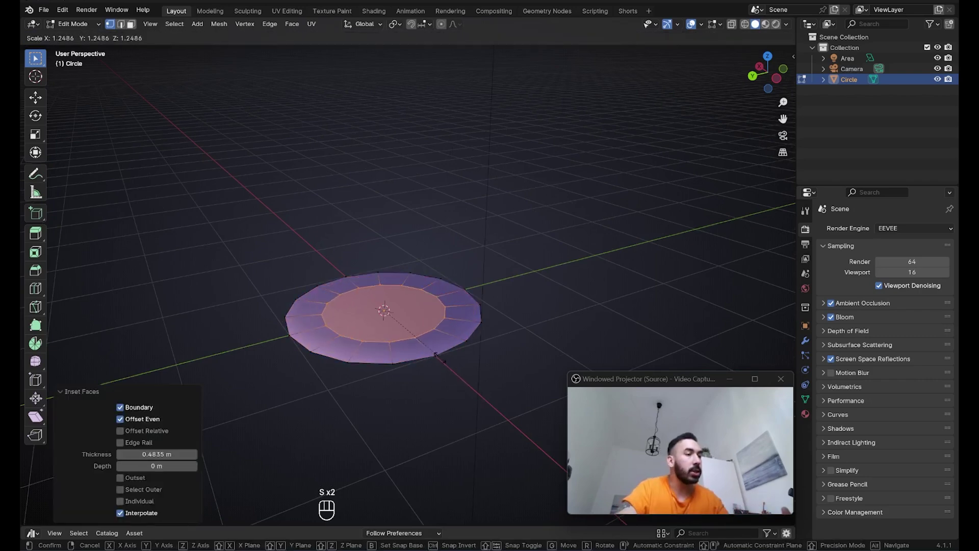
{"action": "left_click", "coordinate": [425, 356]}
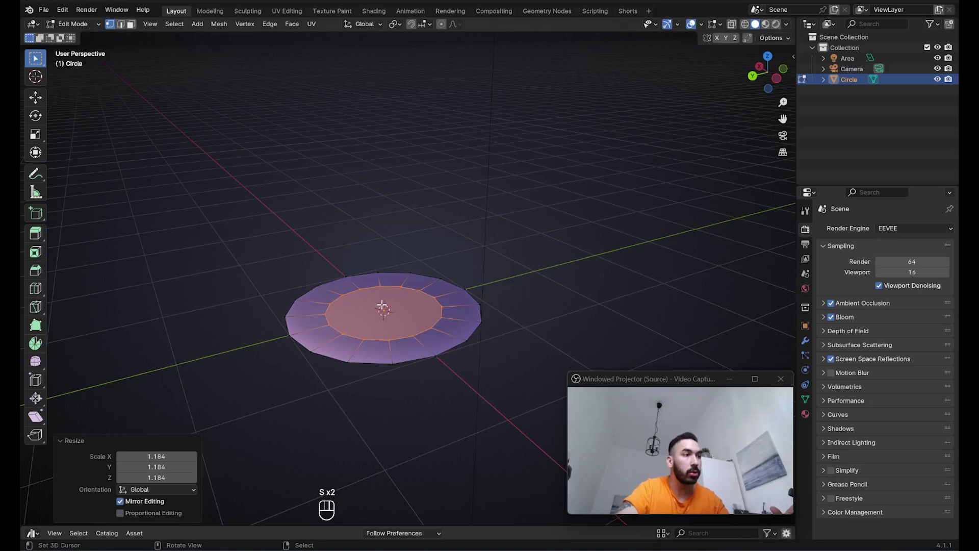
{"action": "key", "text": "e"}
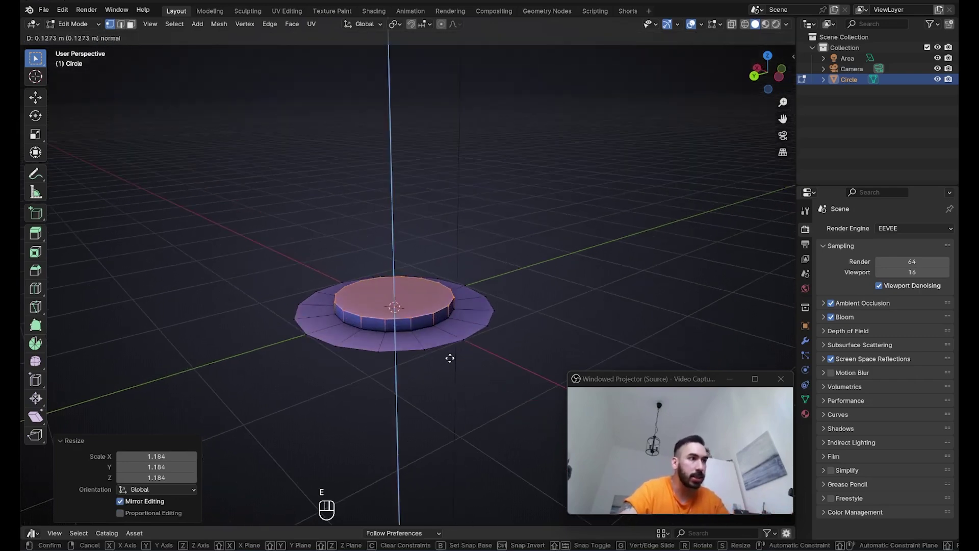
{"action": "left_click", "coordinate": [449, 357]}
{"action": "key", "text": "s"}
{"action": "left_click", "coordinate": [408, 351]}
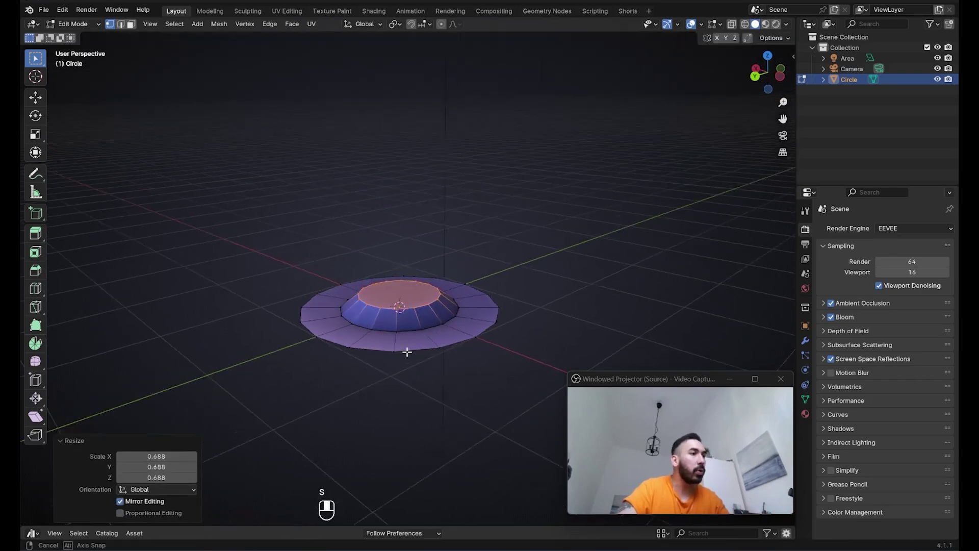
Widen the ring's bottom edge loop to 1.295
{"action": "middle_click_drag", "start_coordinate": [406, 350], "coordinate": [401, 286]}
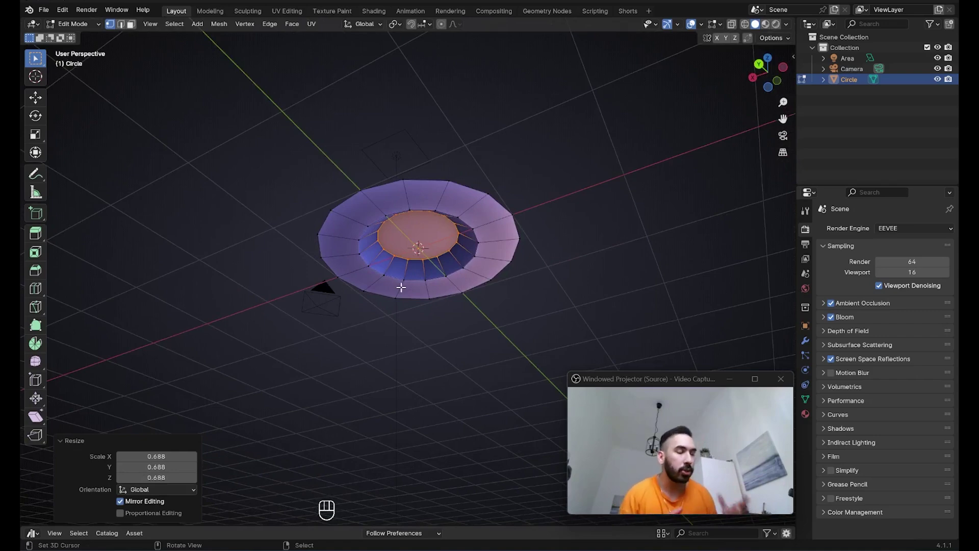
{"action": "middle_click_drag", "start_coordinate": [401, 287], "coordinate": [406, 339]}
{"action": "left_click", "coordinate": [435, 327], "text": "alt"}
{"action": "middle_click_drag", "start_coordinate": [361, 258], "coordinate": [400, 238]}
{"action": "key", "text": "s"}
{"action": "left_click", "coordinate": [516, 308]}
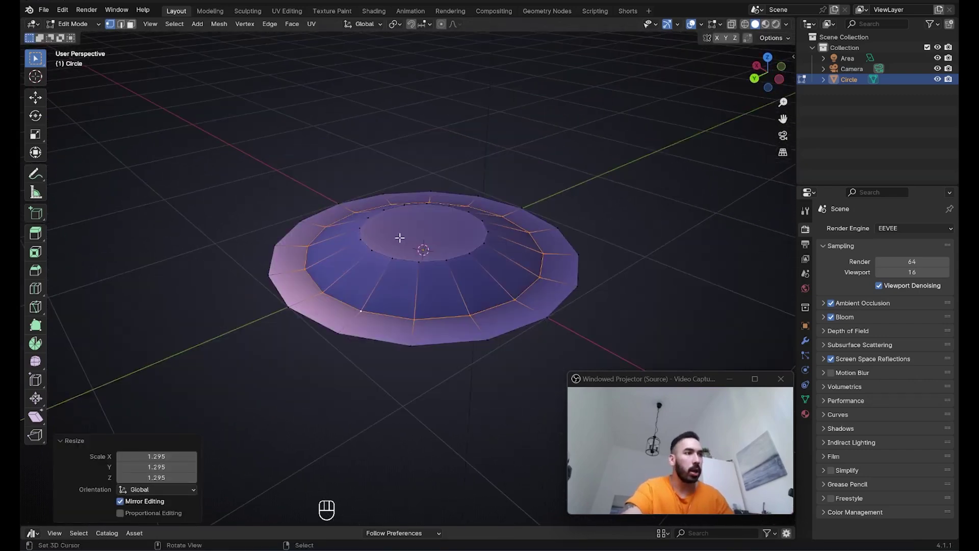
Edge-slide the inner loop around the centre face outward to 0.460
{"action": "left_click", "coordinate": [407, 258], "text": "alt"}
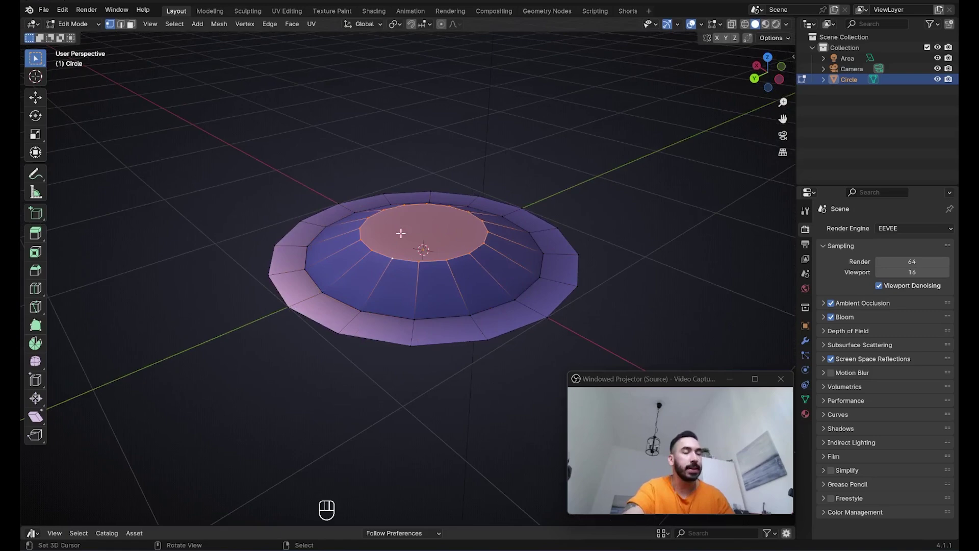
{"action": "middle_click_drag", "start_coordinate": [403, 255], "coordinate": [525, 230]}
{"action": "key", "text": "g"}
{"action": "key", "text": "g"}
{"action": "key", "text": "g"}
{"action": "key", "text": "g"}
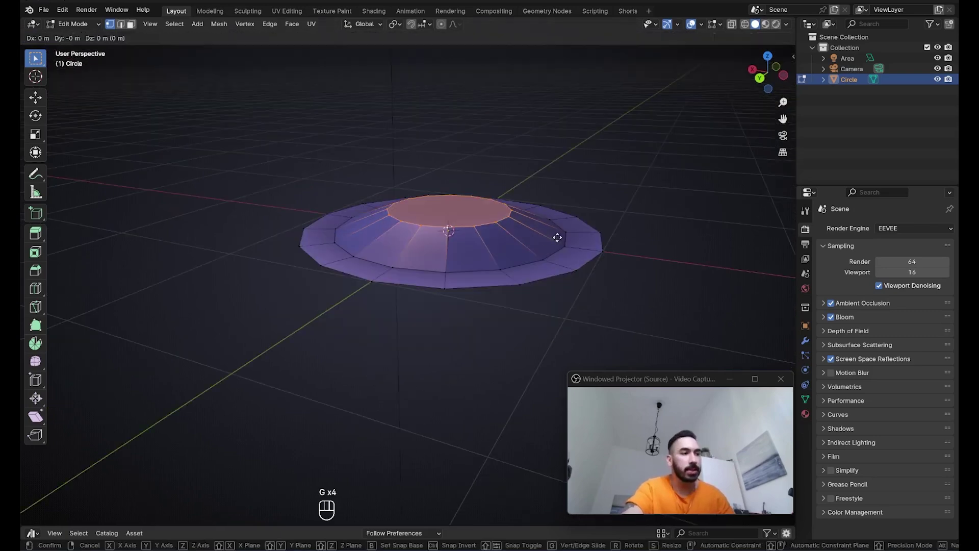
{"action": "left_click", "coordinate": [568, 244]}
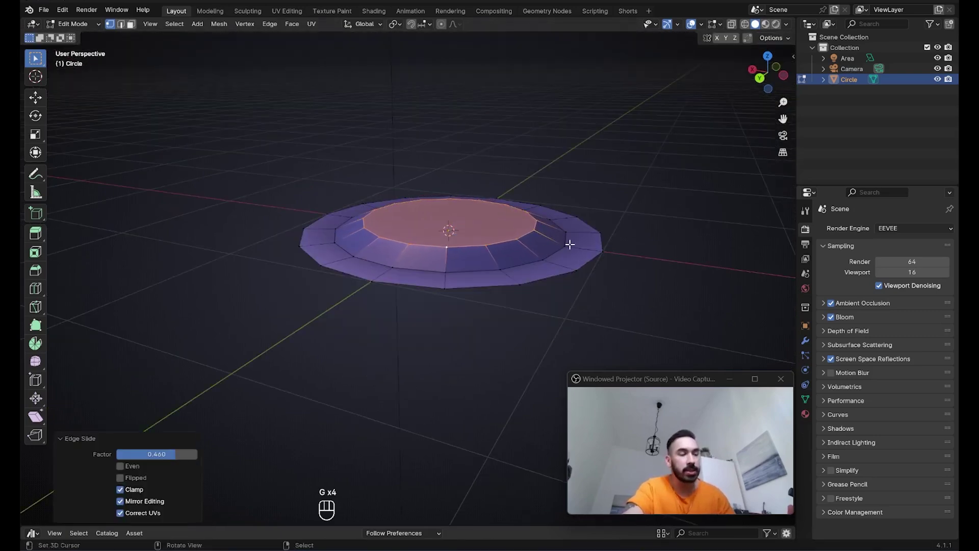
{"action": "middle_click_drag", "start_coordinate": [568, 245], "coordinate": [582, 227]}
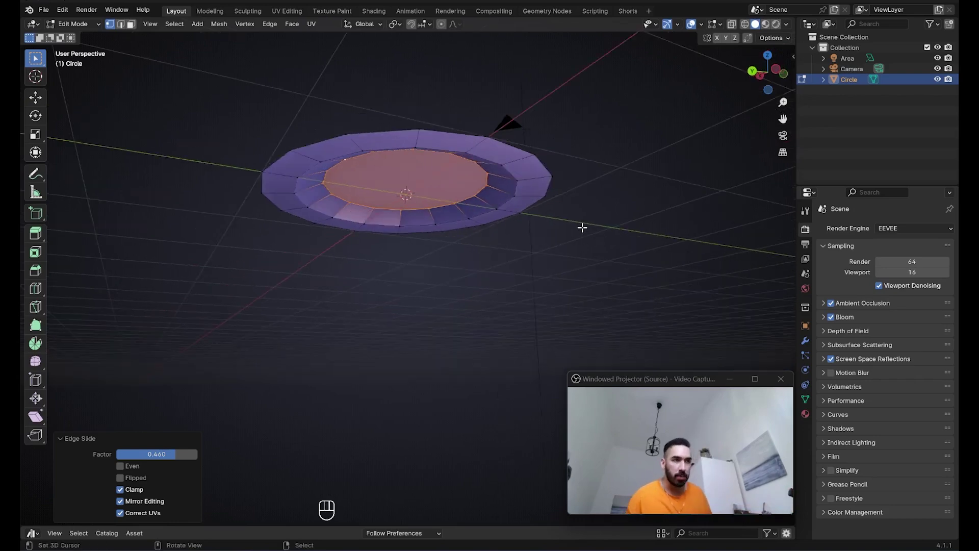
Extrude the disc's outer rim loop straight up 1.5676 m into a cylinder wall
{"action": "middle_click_drag", "start_coordinate": [511, 164], "coordinate": [431, 225]}
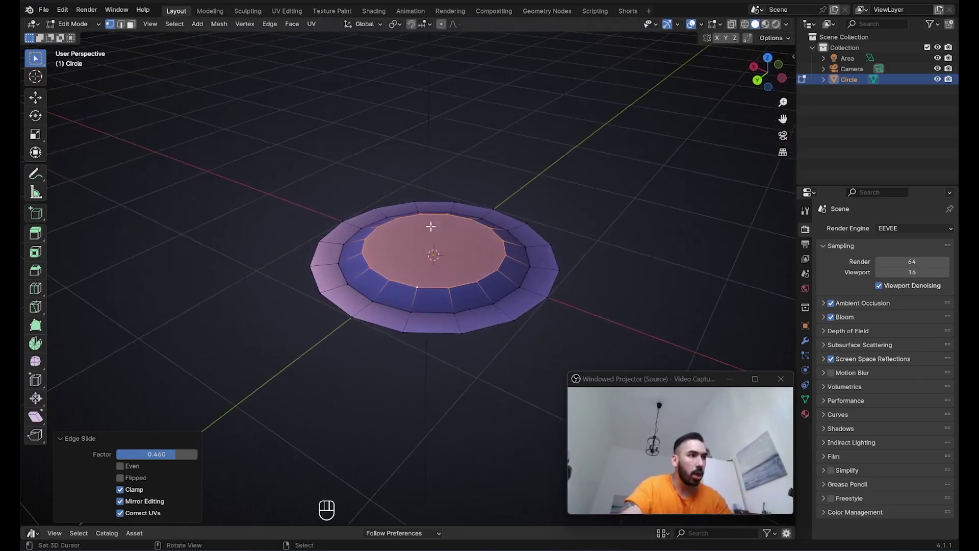
{"action": "left_click", "coordinate": [357, 211], "text": "alt"}
{"action": "scroll", "coordinate": [455, 350], "scroll_direction": "down", "scroll_amount": 6}
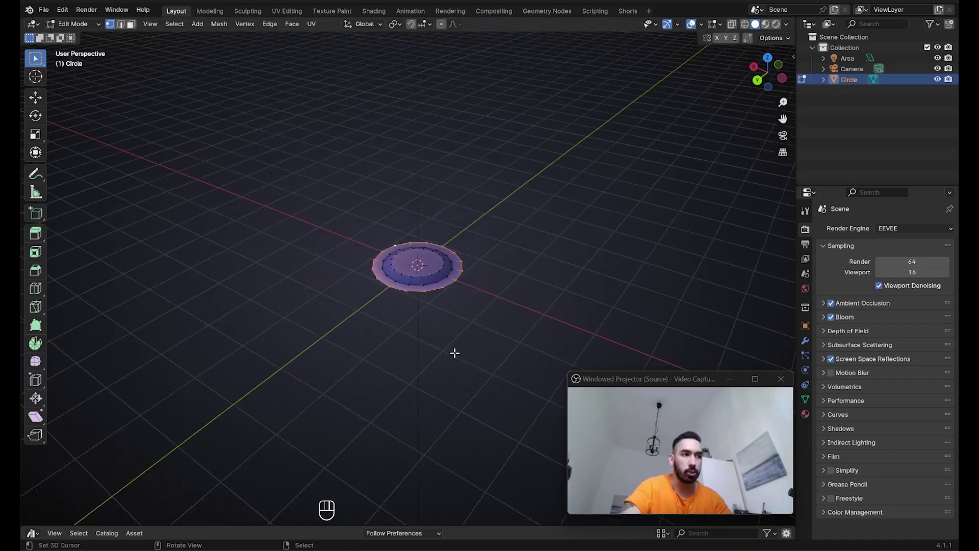
{"action": "middle_click_drag", "start_coordinate": [454, 350], "coordinate": [430, 350]}
{"action": "key", "text": "e"}
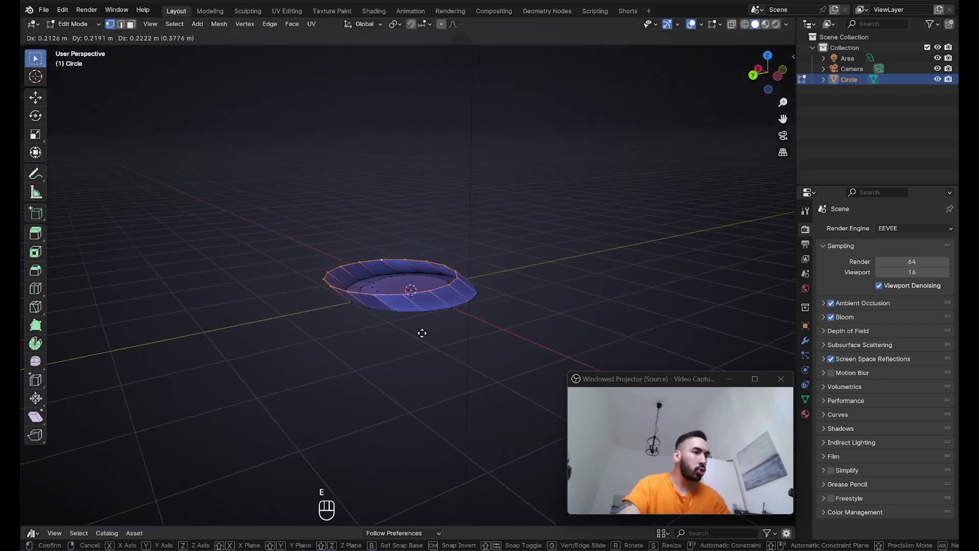
{"action": "key", "text": "z"}
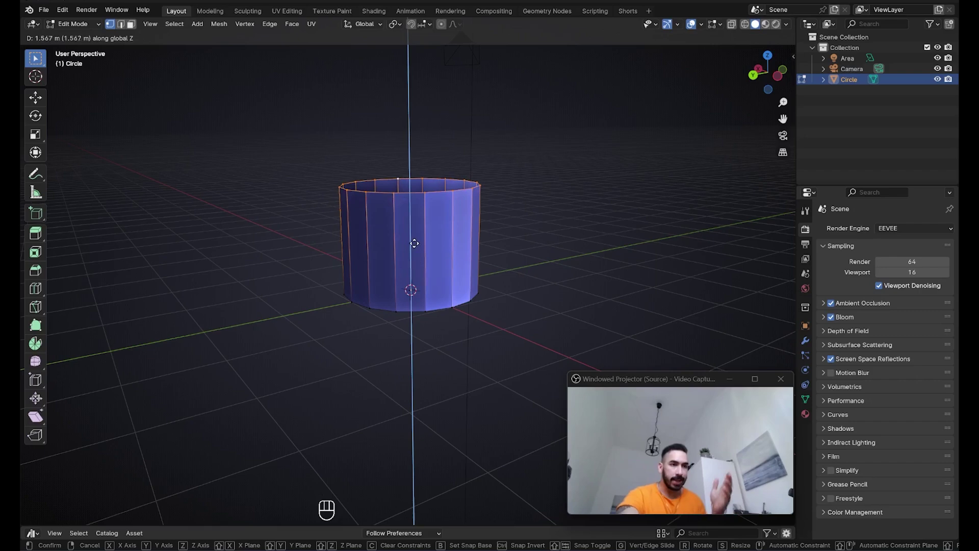
{"action": "left_click", "coordinate": [414, 243]}
{"action": "middle_click_drag", "start_coordinate": [415, 244], "coordinate": [374, 219]}
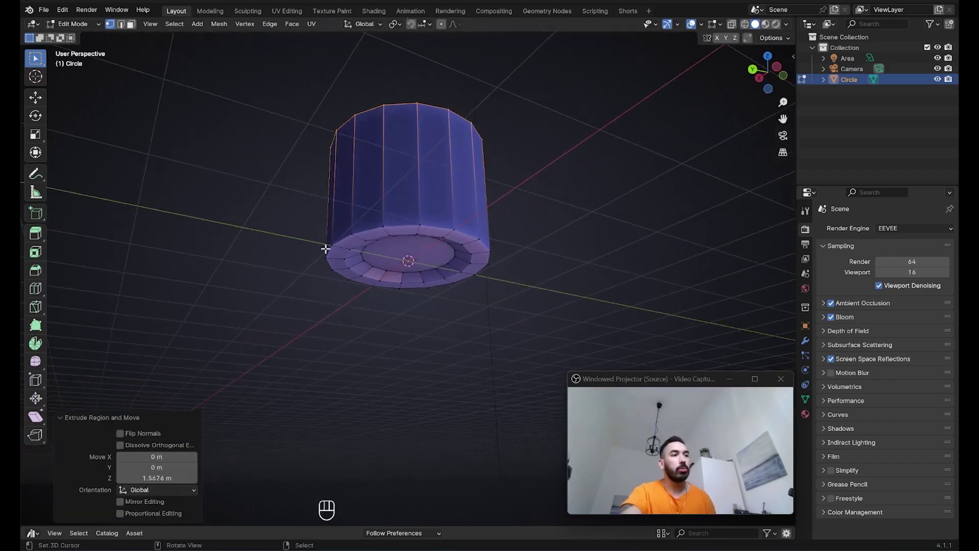
{"action": "middle_click_drag", "start_coordinate": [359, 295], "coordinate": [370, 263]}
{"action": "middle_click_drag", "start_coordinate": [535, 264], "coordinate": [482, 295]}
Cap the cylinder's open top with a face and raise it vertically
{"action": "key", "text": "f"}
{"action": "key", "text": "g"}
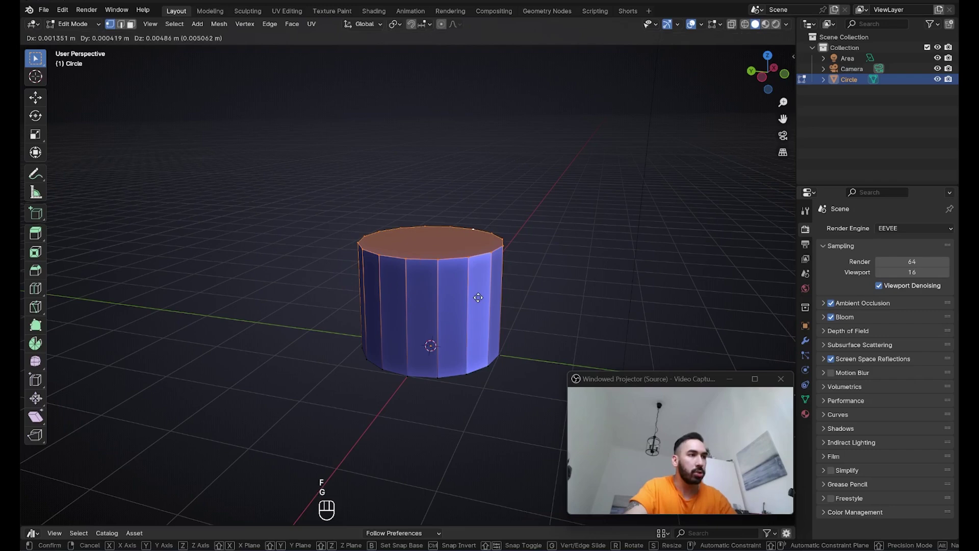
{"action": "key", "text": "z"}
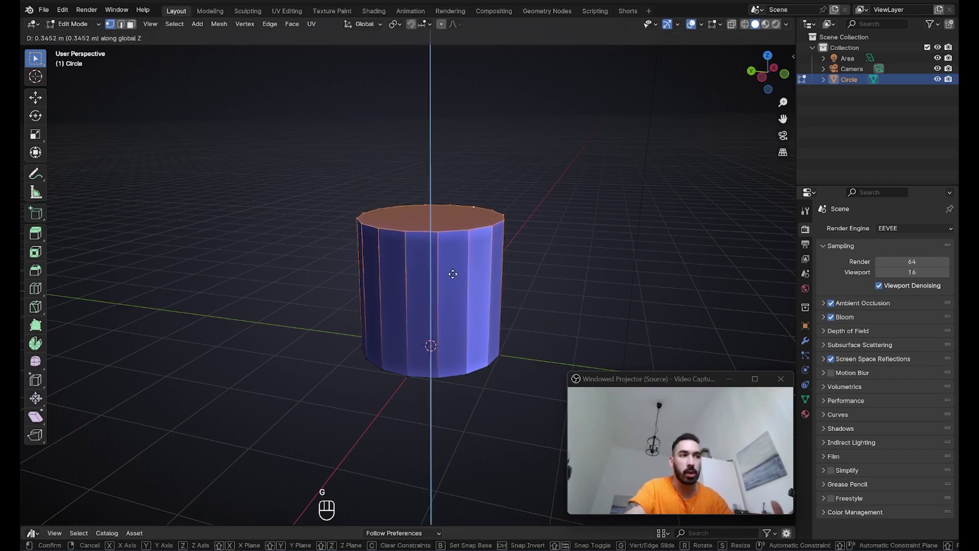
{"action": "left_click", "coordinate": [455, 273]}
{"action": "middle_click_drag", "start_coordinate": [455, 280], "coordinate": [448, 209]}
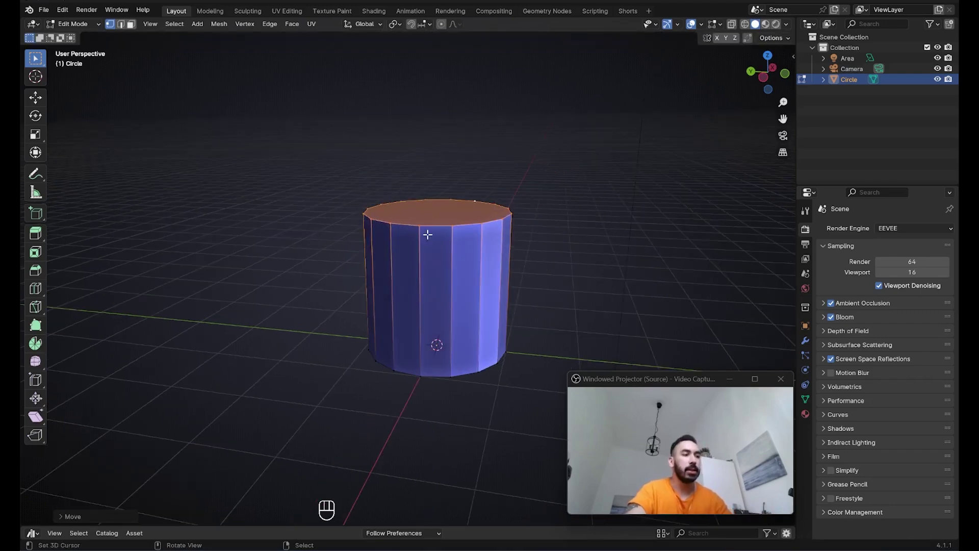
Bevel the top face's edges into a rounded rim, redoing an over-domed attempt
{"action": "key", "text": "ctrl+b"}
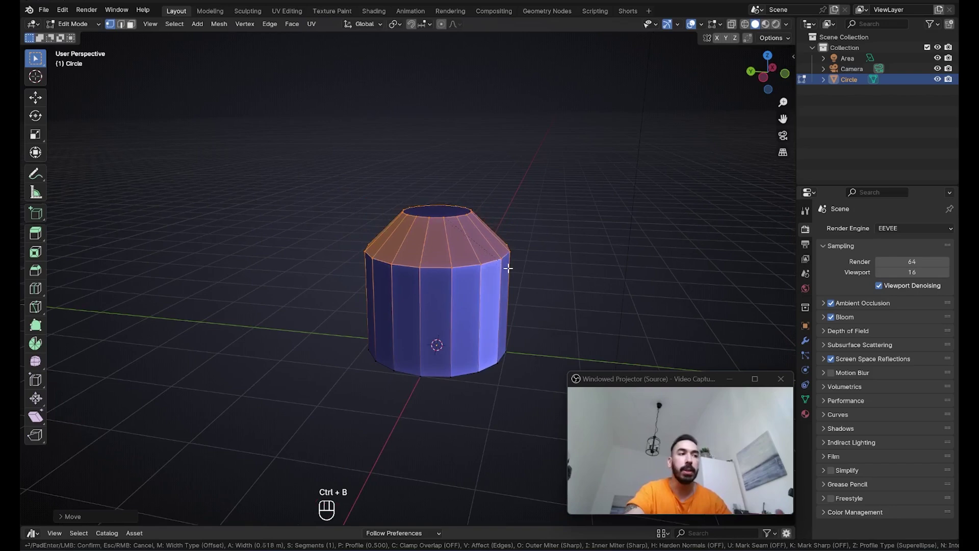
{"action": "scroll", "coordinate": [488, 256], "scroll_direction": "up", "scroll_amount": 1}
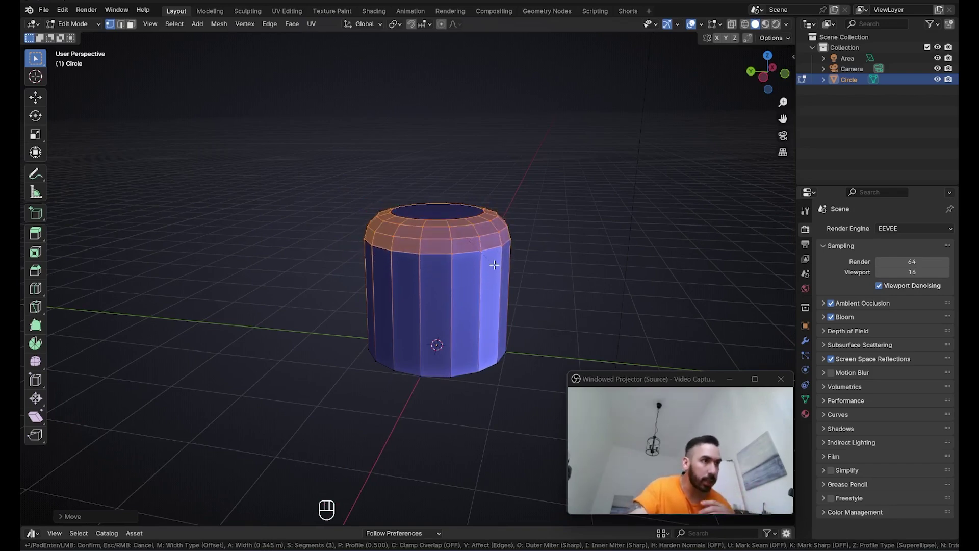
{"action": "scroll", "coordinate": [493, 284], "scroll_direction": "up", "scroll_amount": 2}
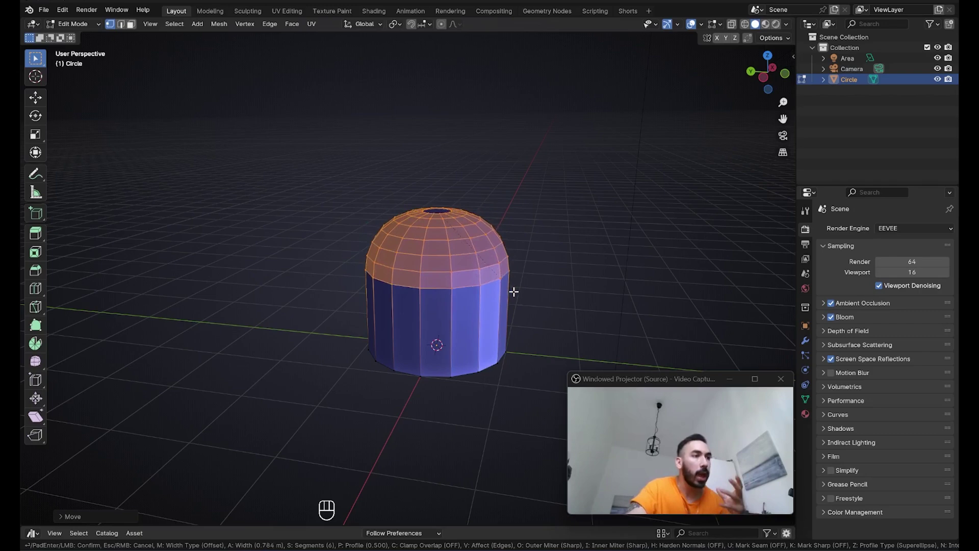
{"action": "scroll", "coordinate": [517, 276], "scroll_direction": "down", "scroll_amount": 1}
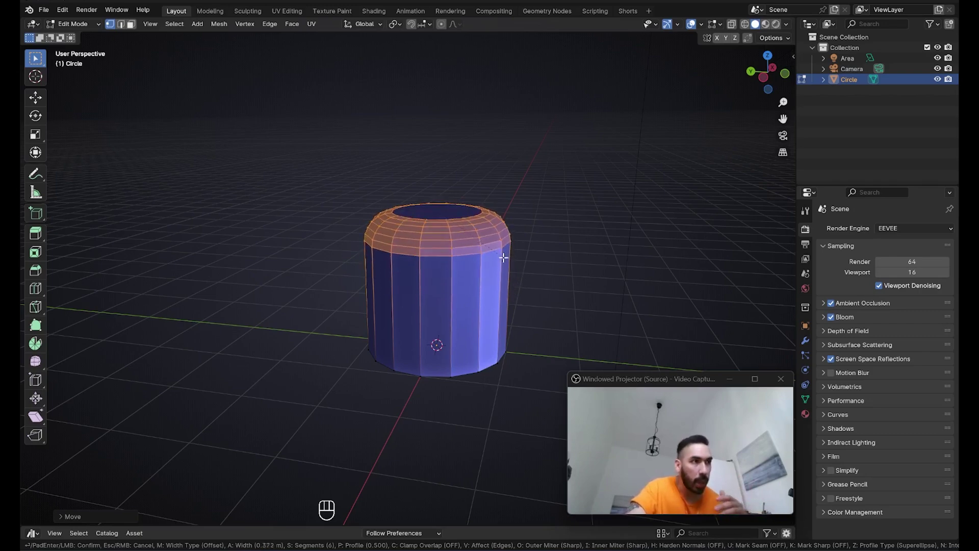
{"action": "left_click", "coordinate": [503, 254]}
{"action": "key", "text": "ctrl+z"}
{"action": "key", "text": "ctrl+b"}
{"action": "key", "text": "ctrl+b"}
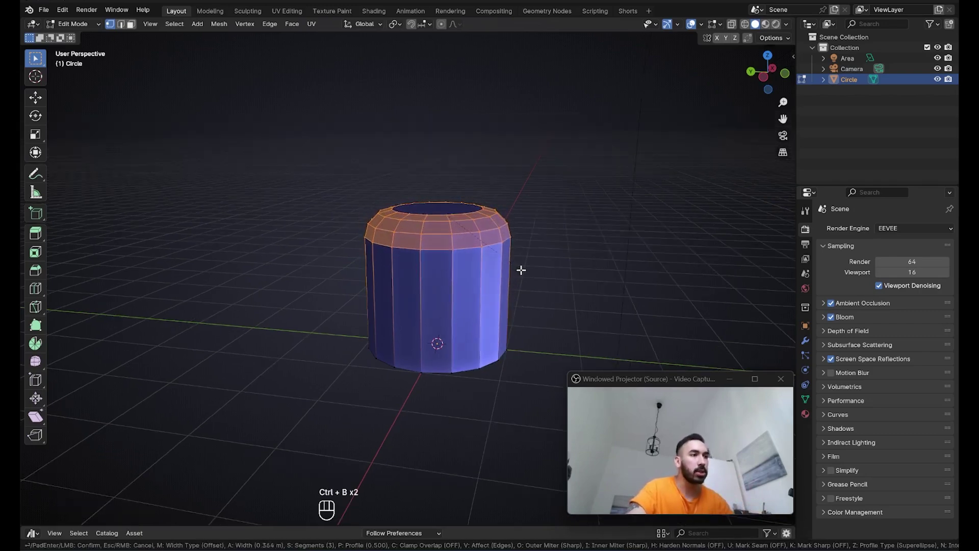
{"action": "left_click", "coordinate": [519, 270]}
Stretch the bevelled top rim taller along Z
{"action": "key", "text": "s"}
{"action": "key", "text": "z"}
{"action": "key", "text": "Escape"}
{"action": "key", "text": "s"}
{"action": "key", "text": "z"}
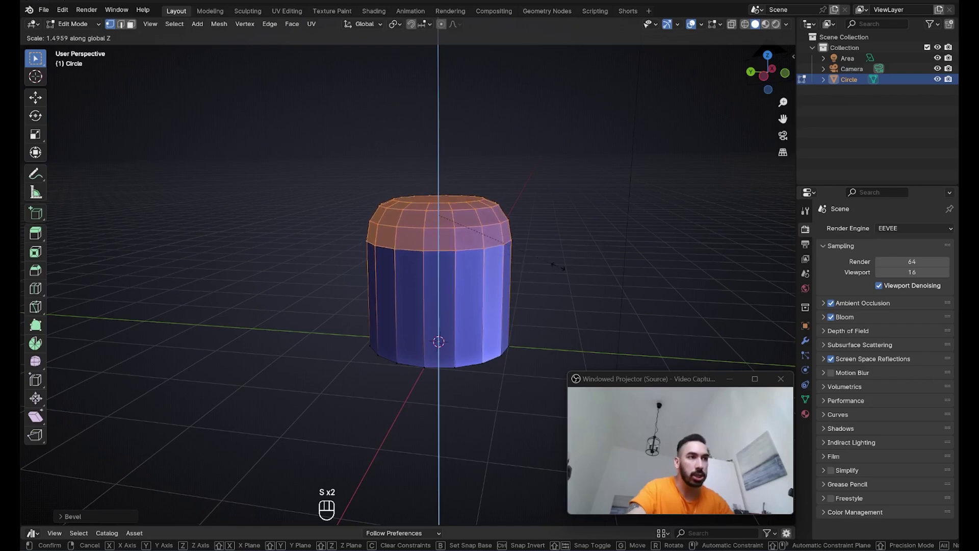
{"action": "left_click", "coordinate": [483, 235]}
{"action": "middle_click_drag", "start_coordinate": [483, 236], "coordinate": [542, 308]}
Bevel the bottom rim edge loop and return to Object Mode
{"action": "left_click", "coordinate": [411, 304], "text": "alt"}
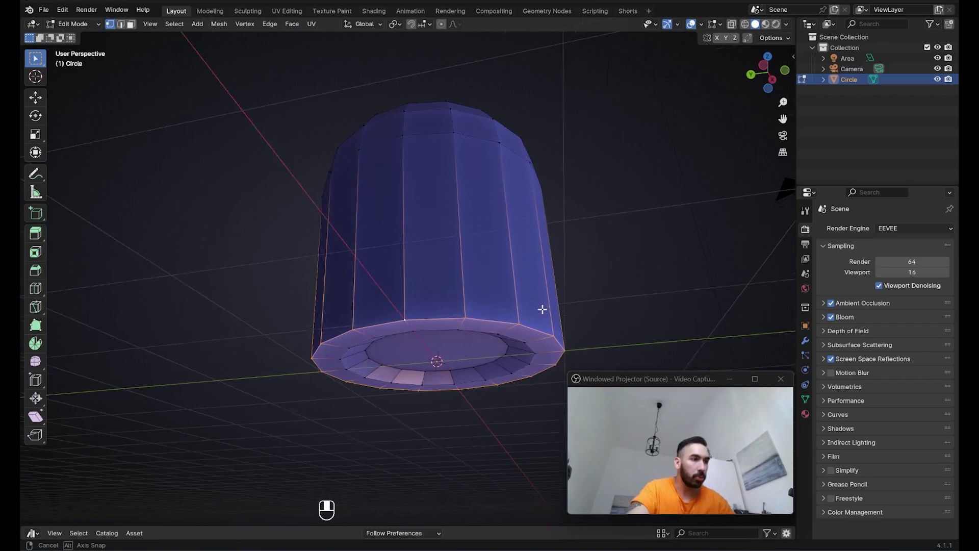
{"action": "key", "text": "ctrl+b"}
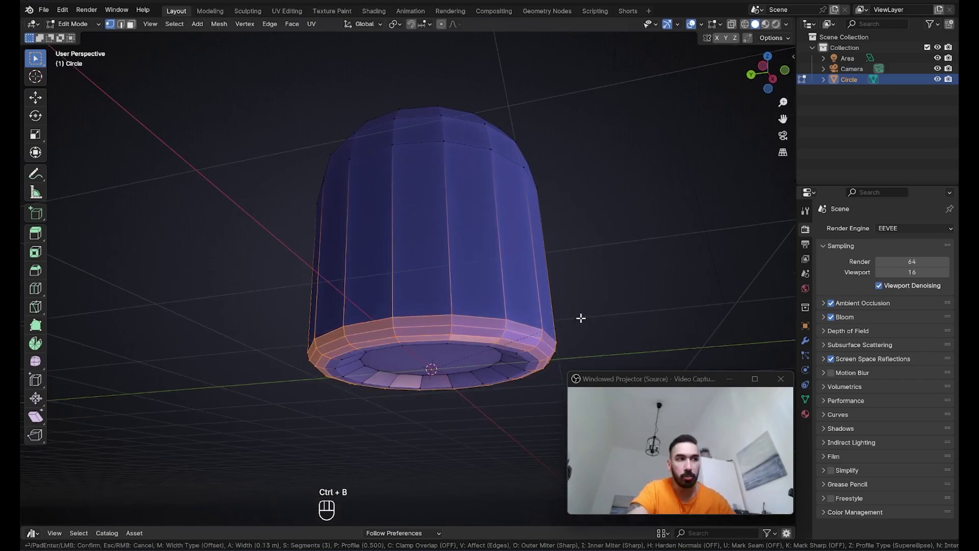
{"action": "left_click", "coordinate": [573, 319]}
{"action": "key", "text": "Tab"}
{"action": "middle_click_drag", "start_coordinate": [572, 319], "coordinate": [456, 306]}
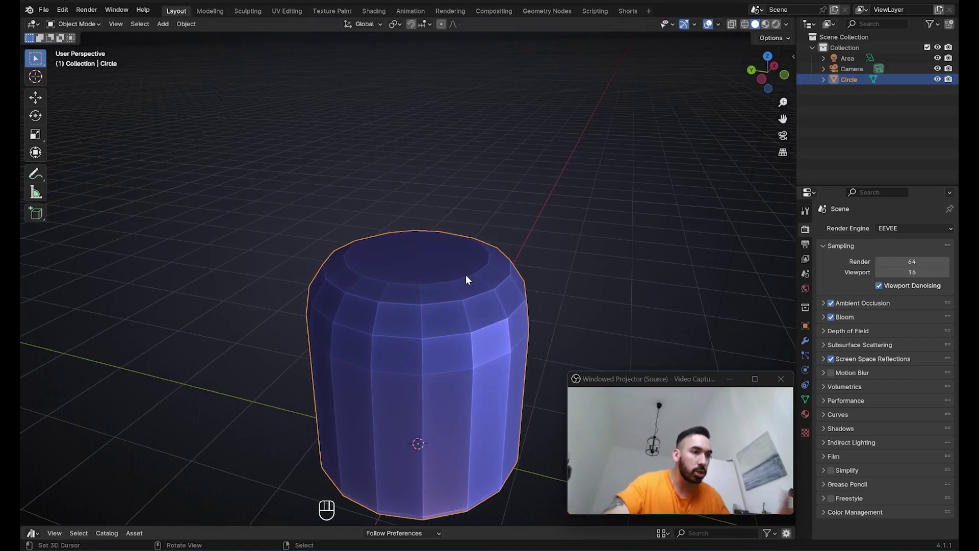
Add a Subdivision Surface modifier to the tub with Levels Viewport set to 2
{"action": "left_click", "coordinate": [805, 341]}
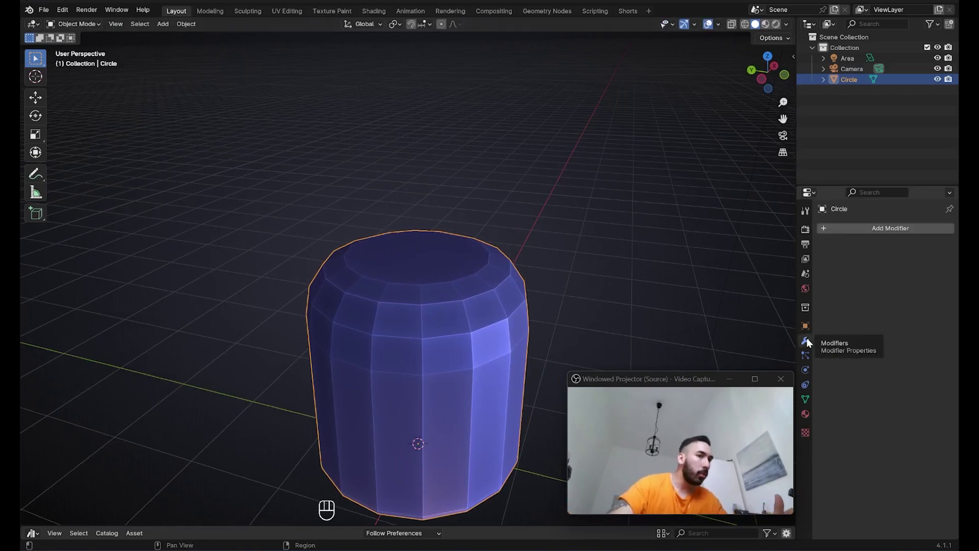
{"action": "left_click", "coordinate": [873, 228]}
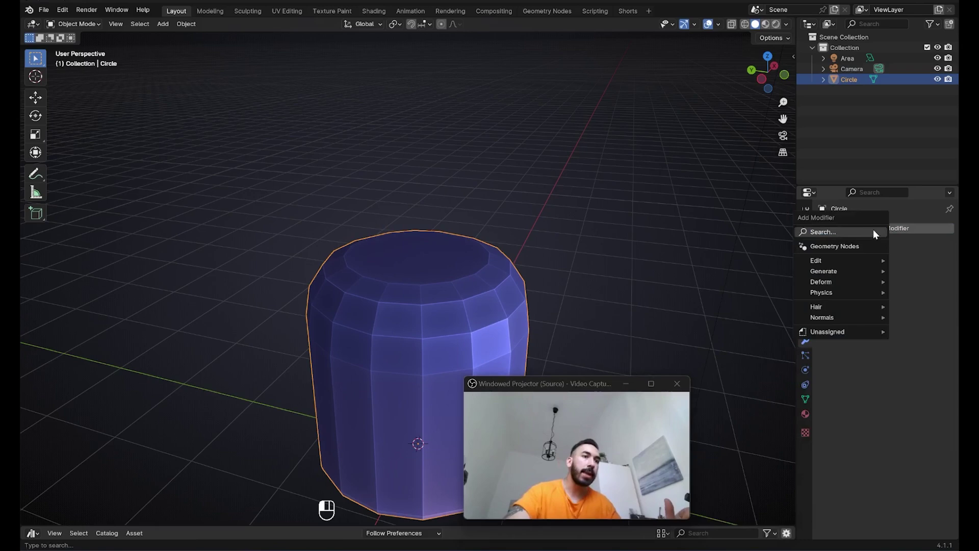
{"action": "mouse_move", "coordinate": [831, 271]}
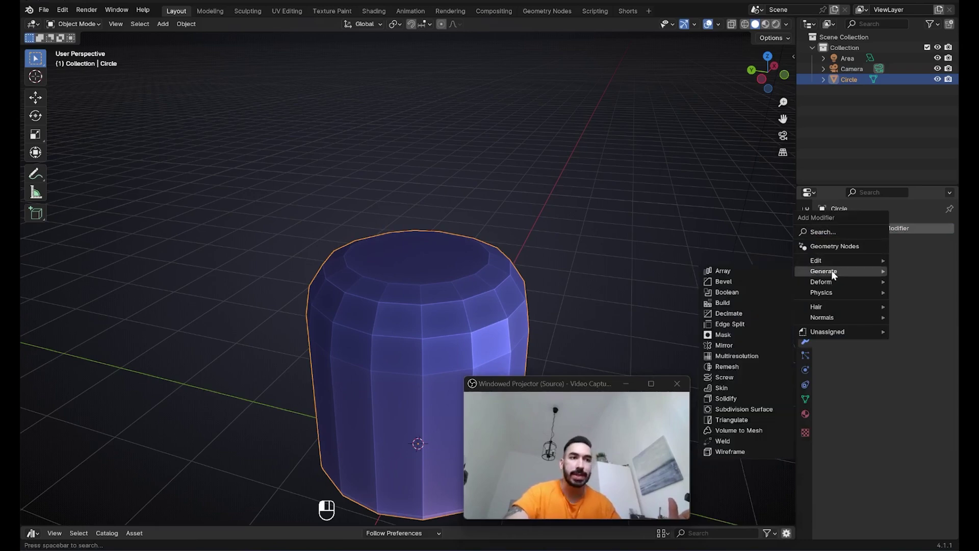
{"action": "left_click", "coordinate": [741, 410]}
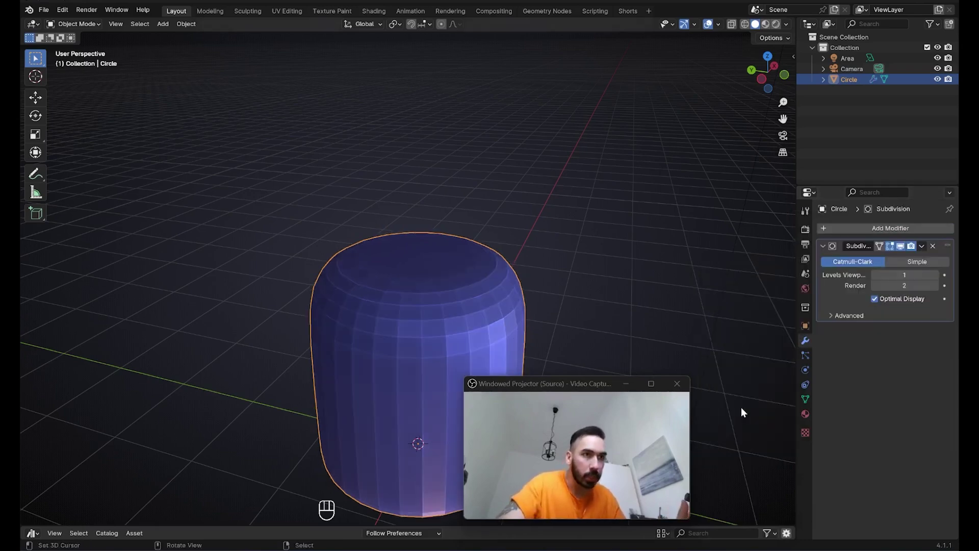
{"action": "left_click", "coordinate": [935, 275]}
{"action": "middle_click_drag", "start_coordinate": [616, 385], "coordinate": [474, 258]}
{"action": "scroll", "coordinate": [474, 258], "scroll_direction": "down", "scroll_amount": 3}
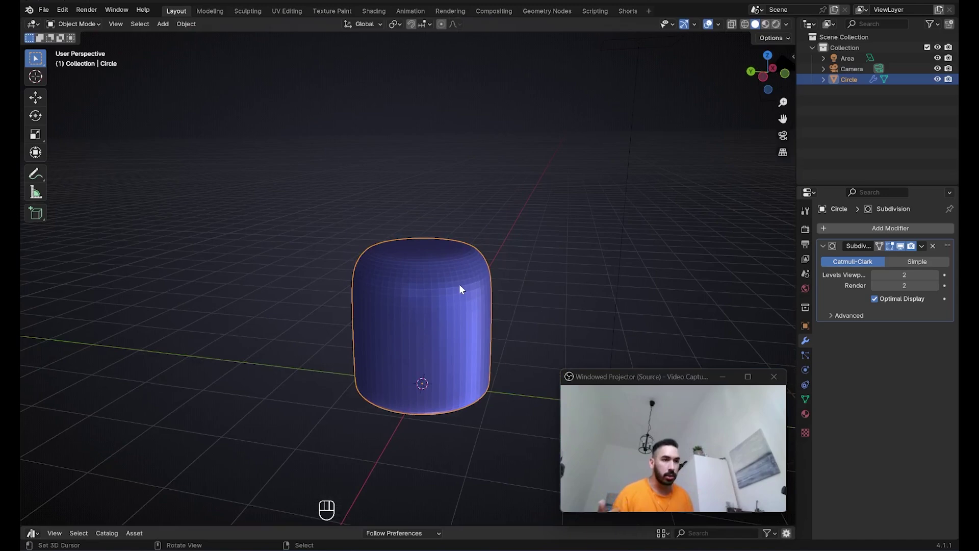
Select the tub's top face in face mode and extrude it upward twice
{"action": "key", "text": "Tab"}
{"action": "scroll", "coordinate": [459, 289], "scroll_direction": "up", "scroll_amount": 3}
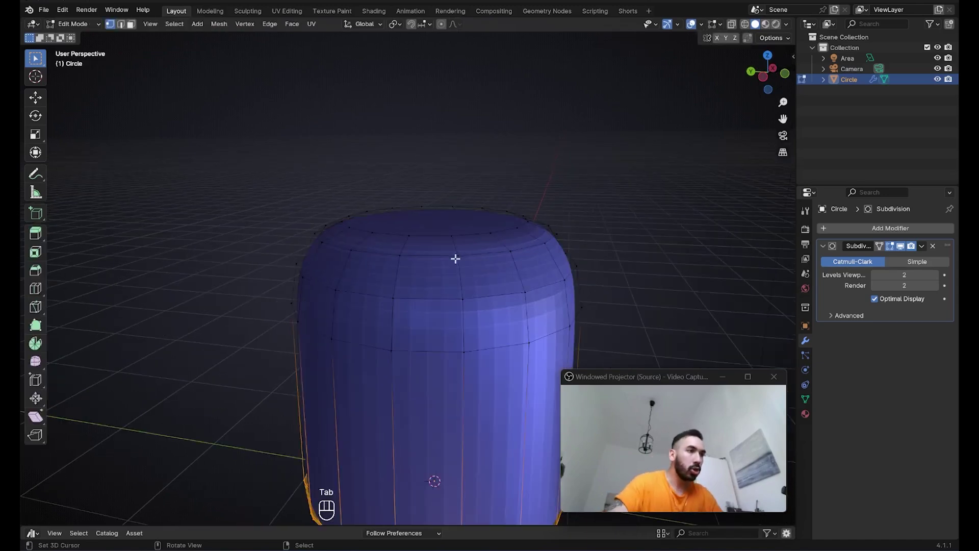
{"action": "key", "text": "3"}
{"action": "left_click", "coordinate": [416, 259]}
{"action": "middle_click_drag", "start_coordinate": [416, 259], "coordinate": [464, 269]}
{"action": "key", "text": "e"}
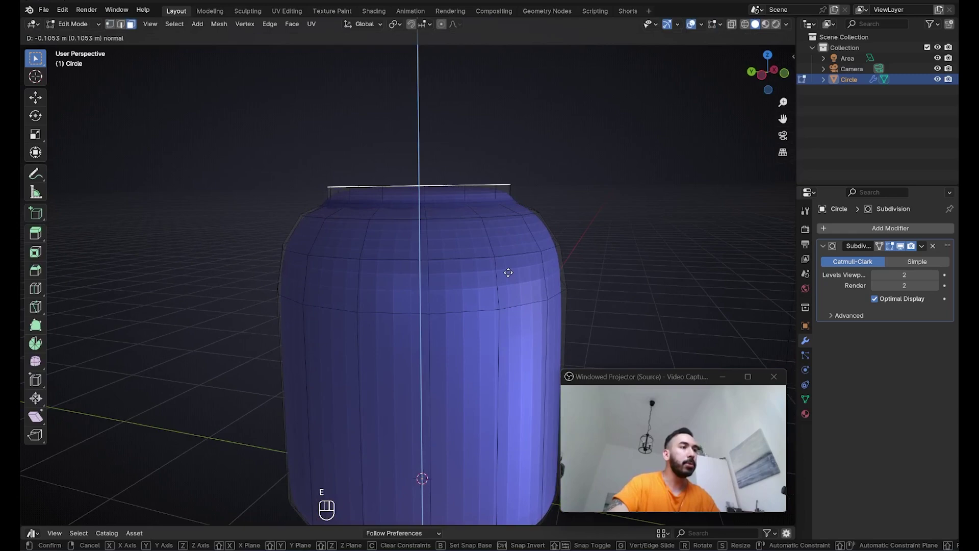
{"action": "left_click", "coordinate": [502, 270]}
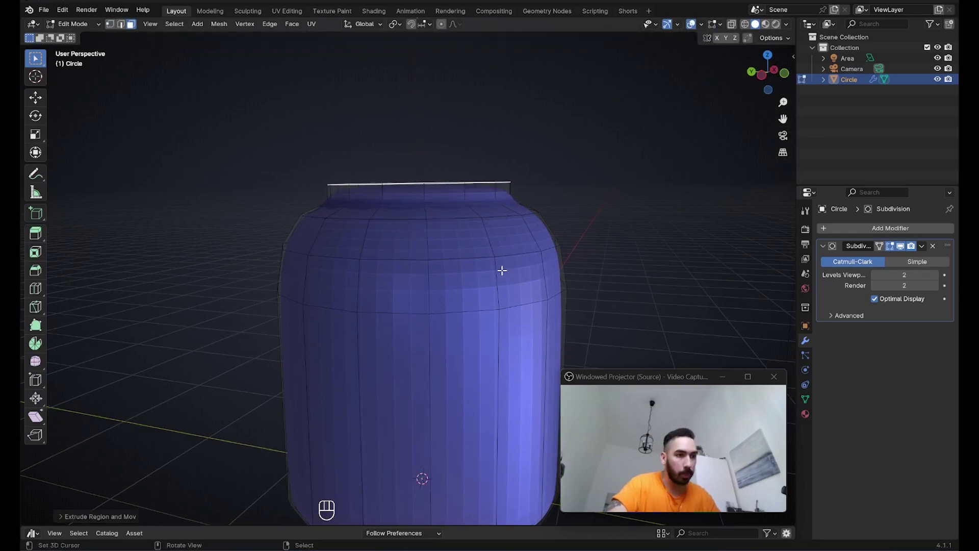
{"action": "middle_click_drag", "start_coordinate": [506, 265], "coordinate": [442, 225]}
{"action": "key", "text": "e"}
{"action": "left_click", "coordinate": [471, 232]}
Resize the top face twice to form a wider rim
{"action": "key", "text": "g"}
{"action": "key", "text": "Escape"}
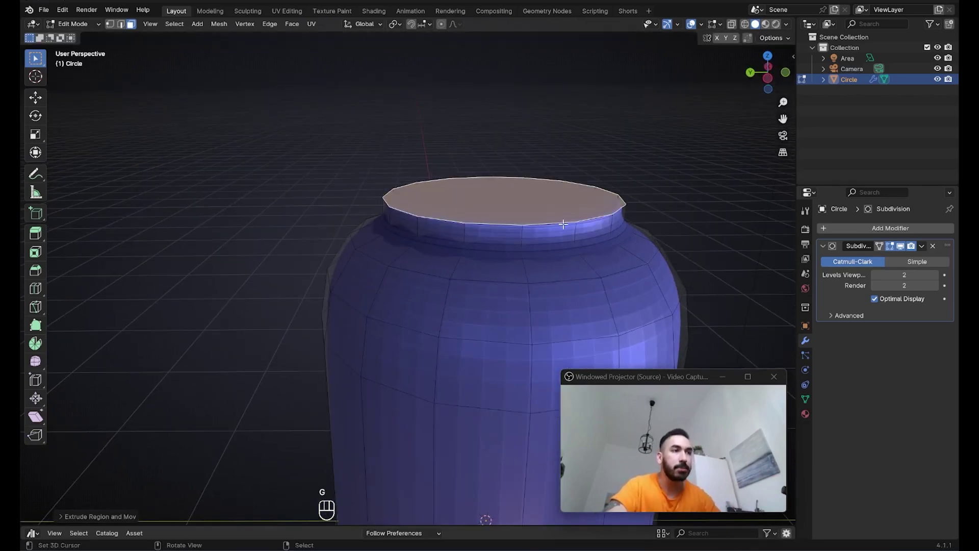
{"action": "middle_click_drag", "start_coordinate": [543, 248], "coordinate": [592, 222]}
{"action": "key", "text": "s"}
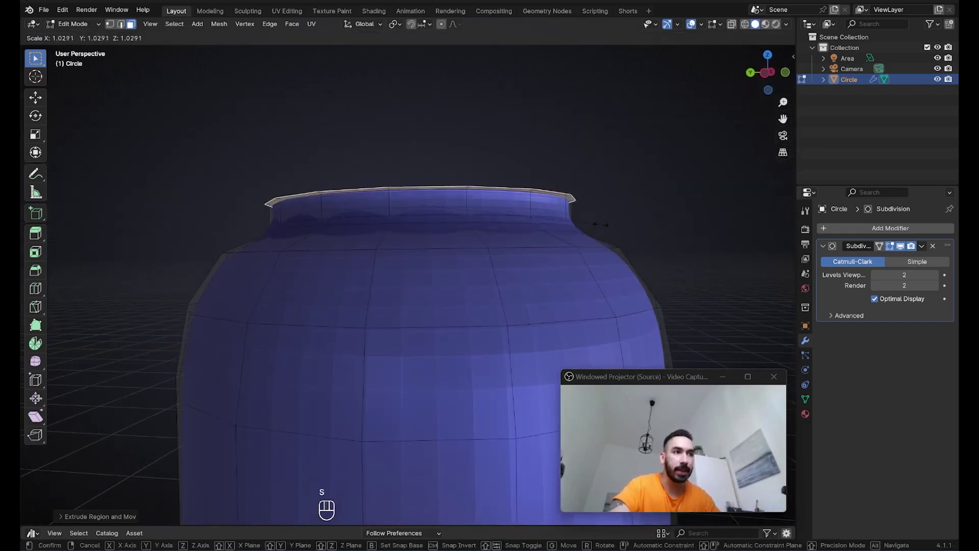
{"action": "left_click", "coordinate": [603, 225]}
{"action": "key", "text": "s"}
{"action": "left_click", "coordinate": [588, 232]}
Extrude the rim up twice along its normal, shrinking it slightly between extrusions
{"action": "key", "text": "e"}
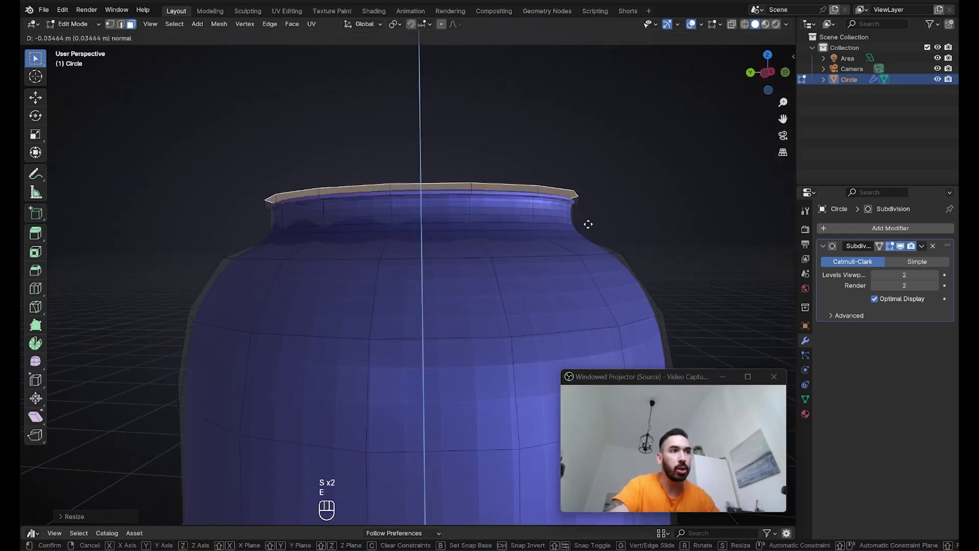
{"action": "left_click", "coordinate": [588, 217]}
{"action": "scroll", "coordinate": [672, 302], "scroll_direction": "up", "scroll_amount": 2}
{"action": "key", "text": "e"}
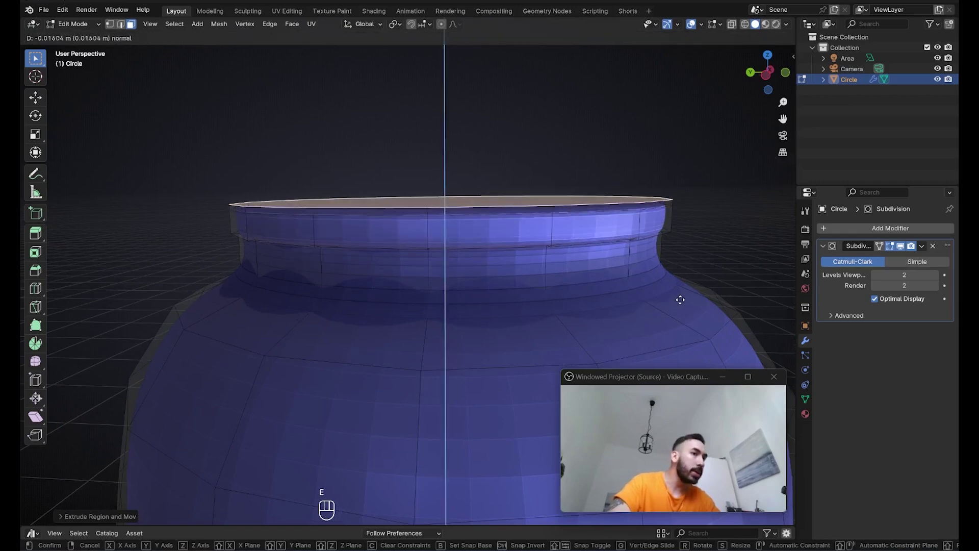
{"action": "key", "text": "s"}
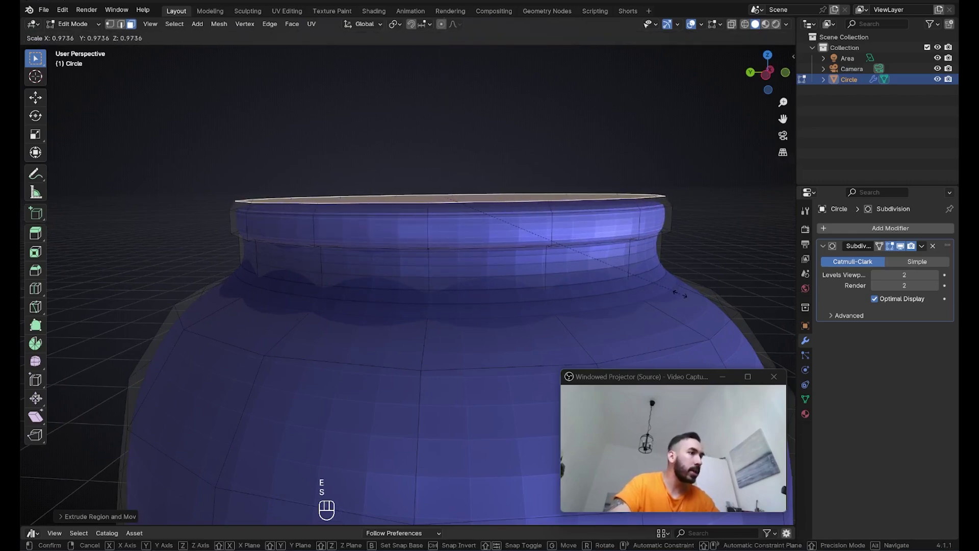
{"action": "left_click", "coordinate": [680, 294]}
{"action": "scroll", "coordinate": [663, 301], "scroll_direction": "down", "scroll_amount": 3}
{"action": "key", "text": "e"}
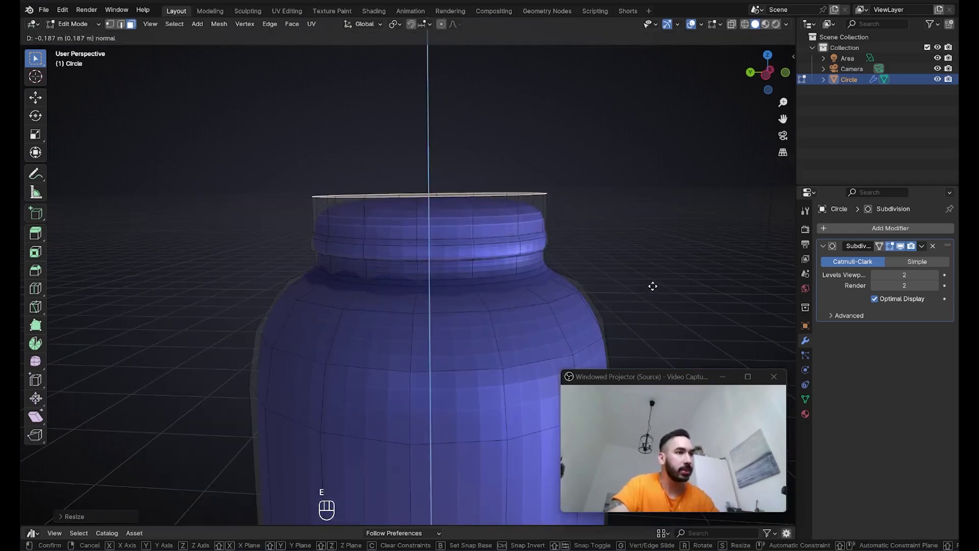
{"action": "left_click", "coordinate": [652, 284]}
Narrow the top rim to finish the ridged neck band
{"action": "middle_click_drag", "start_coordinate": [652, 285], "coordinate": [409, 217]}
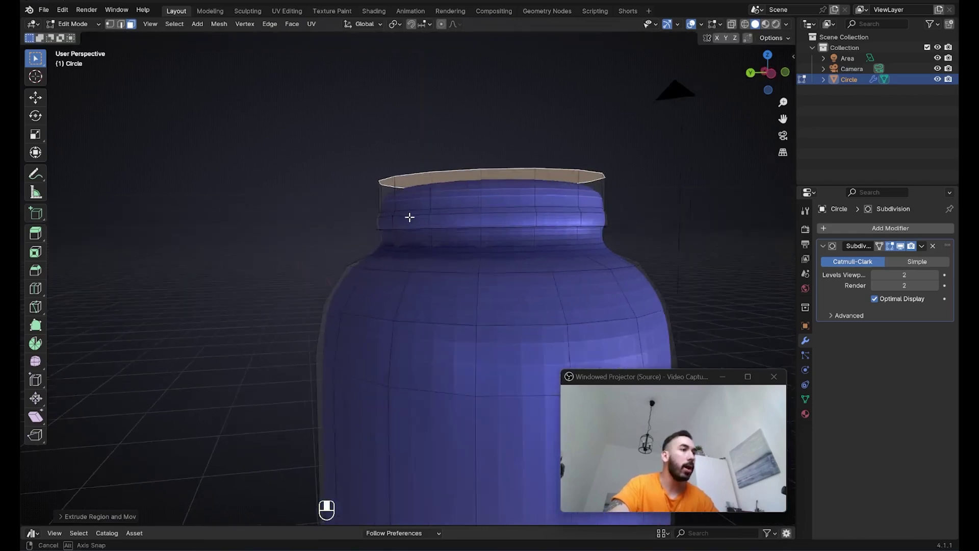
{"action": "scroll", "coordinate": [510, 235], "scroll_direction": "up", "scroll_amount": 5}
{"action": "key", "text": "s"}
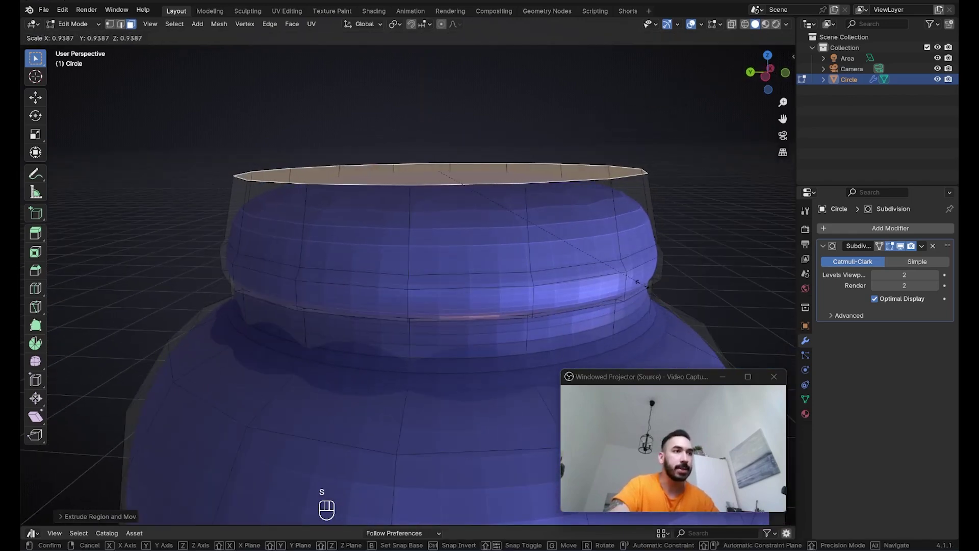
{"action": "left_click", "coordinate": [637, 281]}
{"action": "scroll", "coordinate": [274, 199], "scroll_direction": "down", "scroll_amount": 3}
{"action": "key", "text": "Tab"}
{"action": "key", "text": "Tab"}
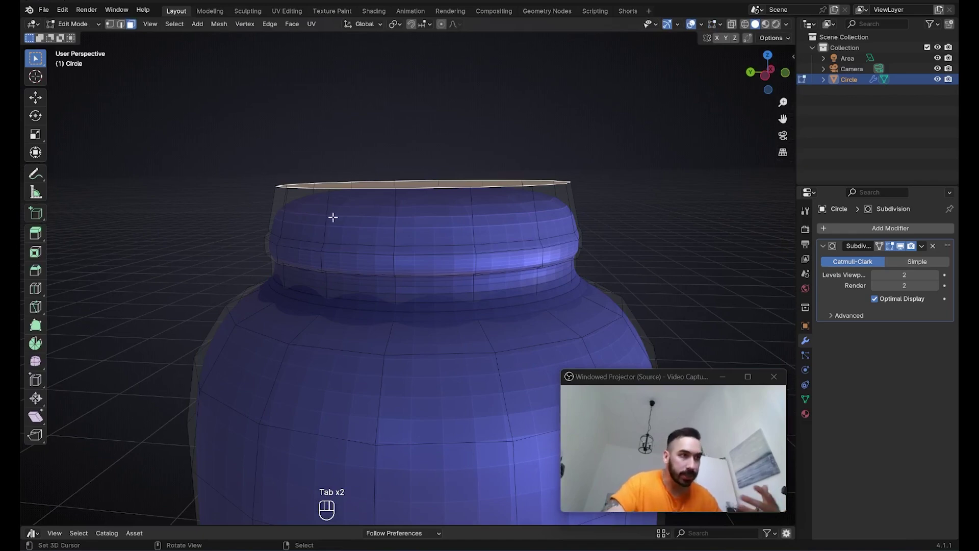
{"action": "scroll", "coordinate": [333, 218], "scroll_direction": "up", "scroll_amount": 4}
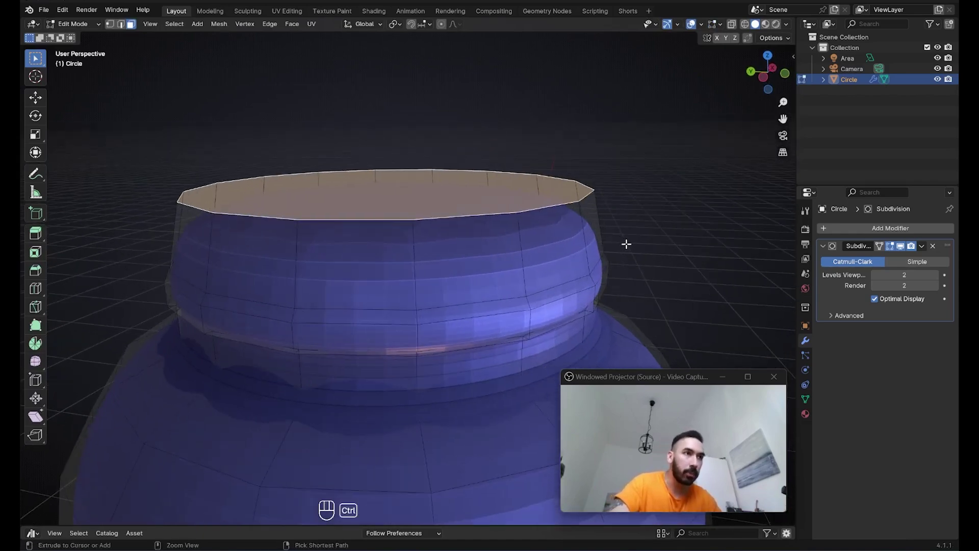
Try a bevel on the top rim edges, then undo it
{"action": "key", "text": "ctrl+b"}
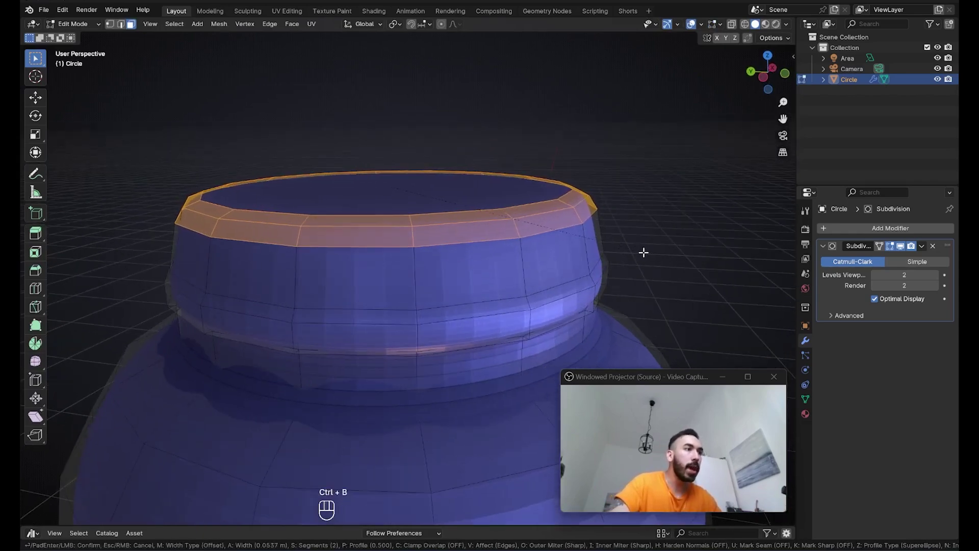
{"action": "left_click", "coordinate": [644, 247]}
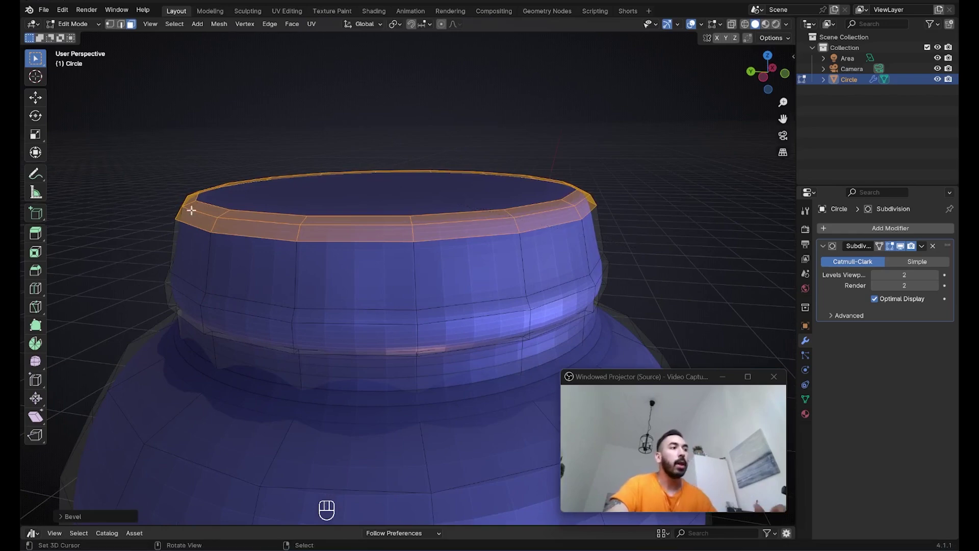
{"action": "left_click", "coordinate": [64, 516]}
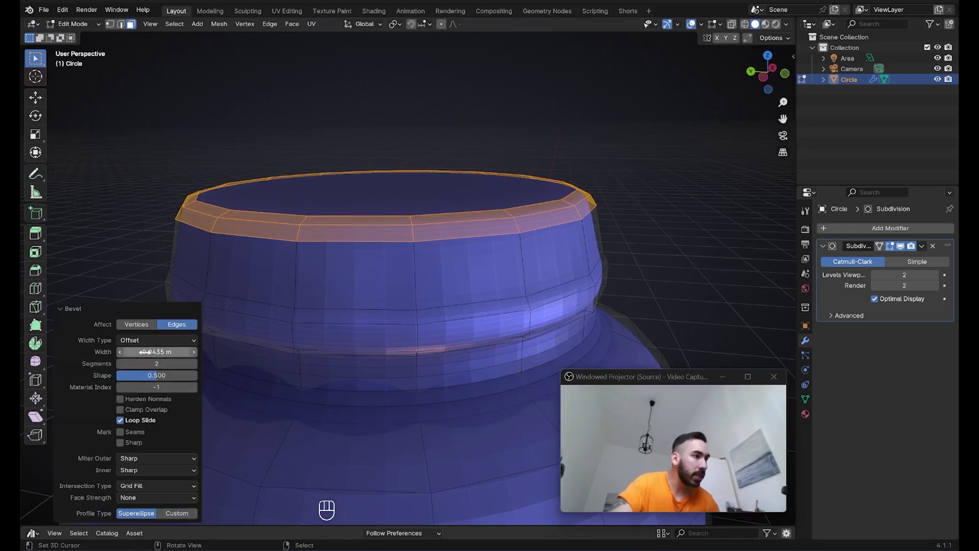
{"action": "key", "text": "Tab"}
{"action": "key", "text": "Tab"}
{"action": "scroll", "coordinate": [518, 215], "scroll_direction": "down", "scroll_amount": 3}
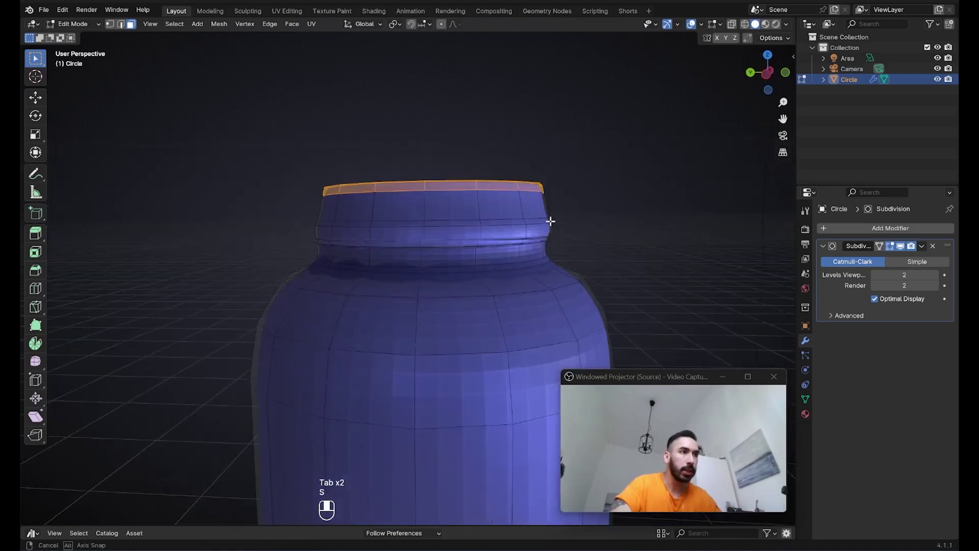
{"action": "key", "text": "s"}
{"action": "key", "text": "ctrl+z"}
{"action": "key", "text": "ctrl+z"}
{"action": "key", "text": "ctrl+z"}
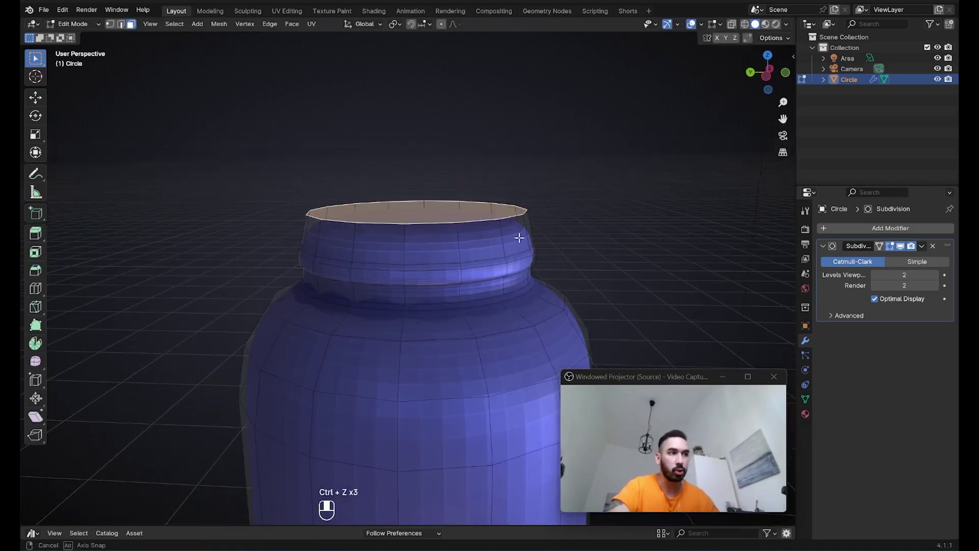
{"action": "scroll", "coordinate": [519, 238], "scroll_direction": "up", "scroll_amount": 2}
Enlarge the top rim to 1.035, bevel its edges and return to Object Mode
{"action": "middle_click_drag", "start_coordinate": [614, 228], "coordinate": [565, 193]}
{"action": "key", "text": "s"}
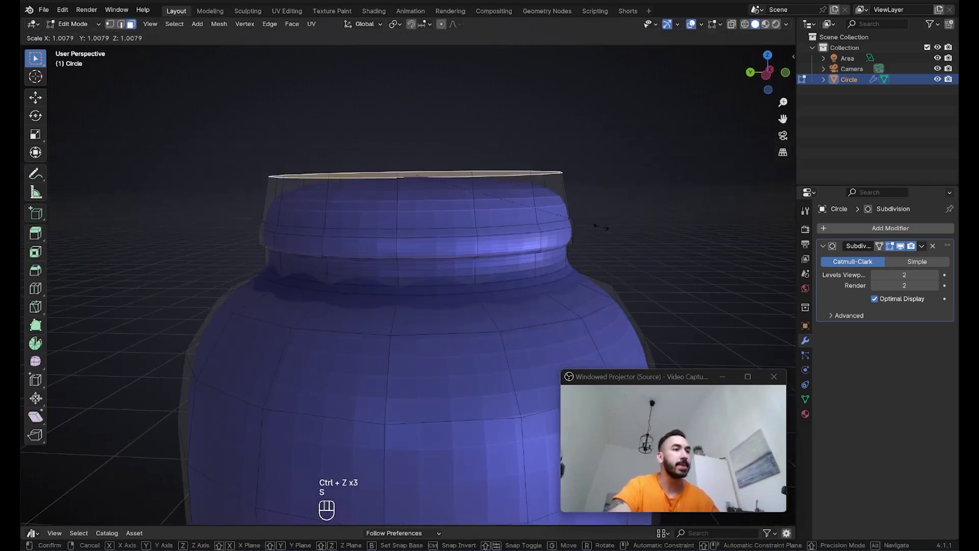
{"action": "left_click", "coordinate": [606, 229]}
{"action": "scroll", "coordinate": [576, 223], "scroll_direction": "up", "scroll_amount": 4}
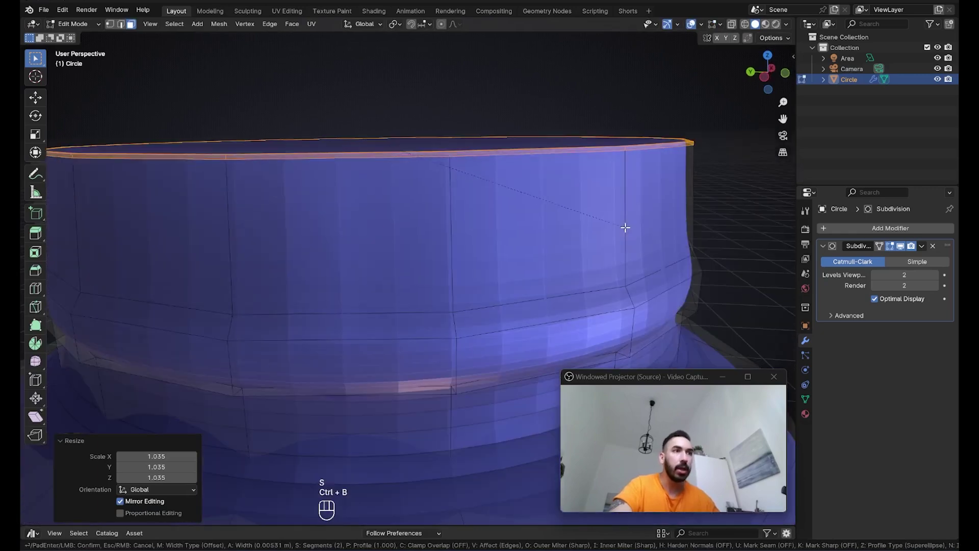
{"action": "key", "text": "ctrl+b"}
{"action": "left_click", "coordinate": [629, 232]}
{"action": "scroll", "coordinate": [629, 233], "scroll_direction": "down", "scroll_amount": 6}
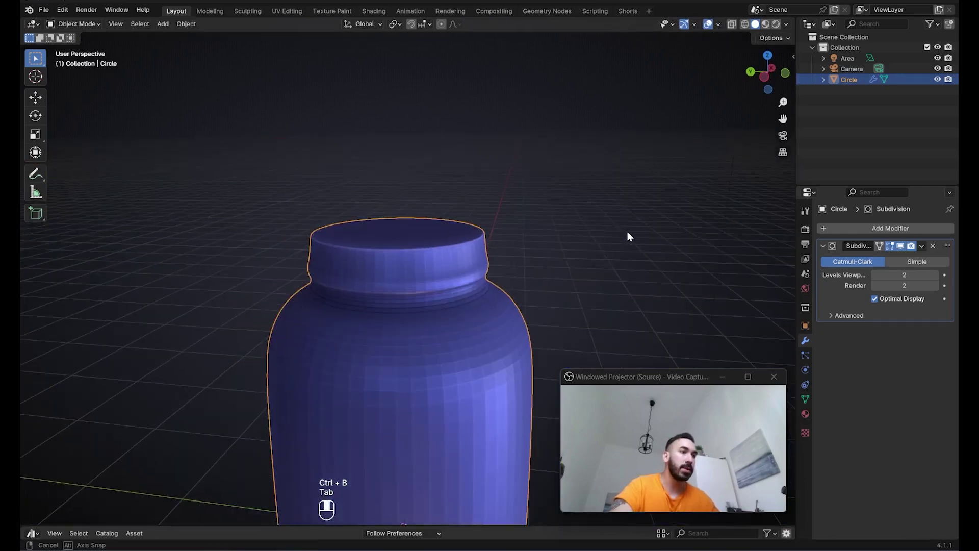
{"action": "key", "text": "Tab"}
Enter Edit Mode on the jar with vertex selection active
{"action": "middle_click_drag", "start_coordinate": [381, 238], "coordinate": [453, 280]}
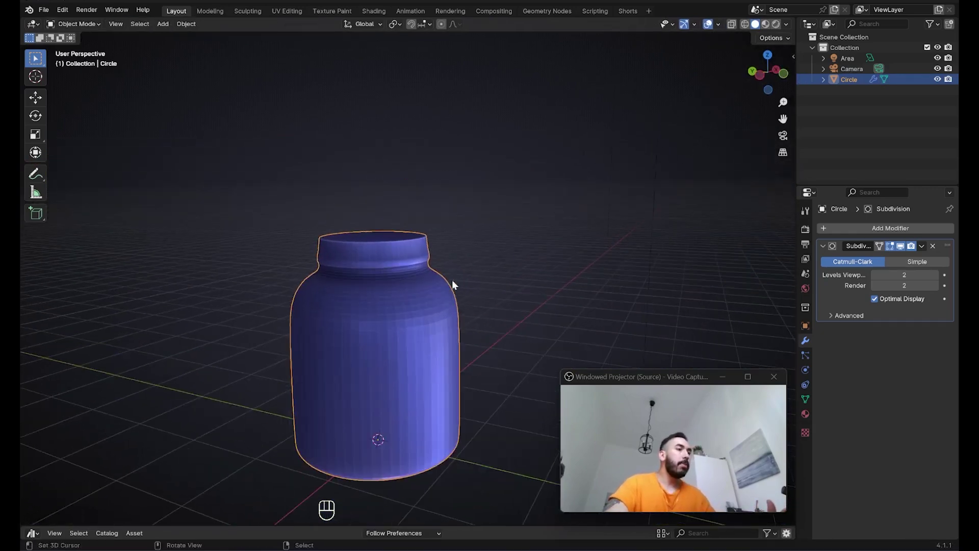
{"action": "scroll", "coordinate": [488, 267], "scroll_direction": "up", "scroll_amount": 3}
{"action": "scroll", "coordinate": [423, 241], "scroll_direction": "down", "scroll_amount": 3}
{"action": "middle_click_drag", "start_coordinate": [422, 240], "coordinate": [405, 225]}
{"action": "scroll", "coordinate": [405, 226], "scroll_direction": "up", "scroll_amount": 1}
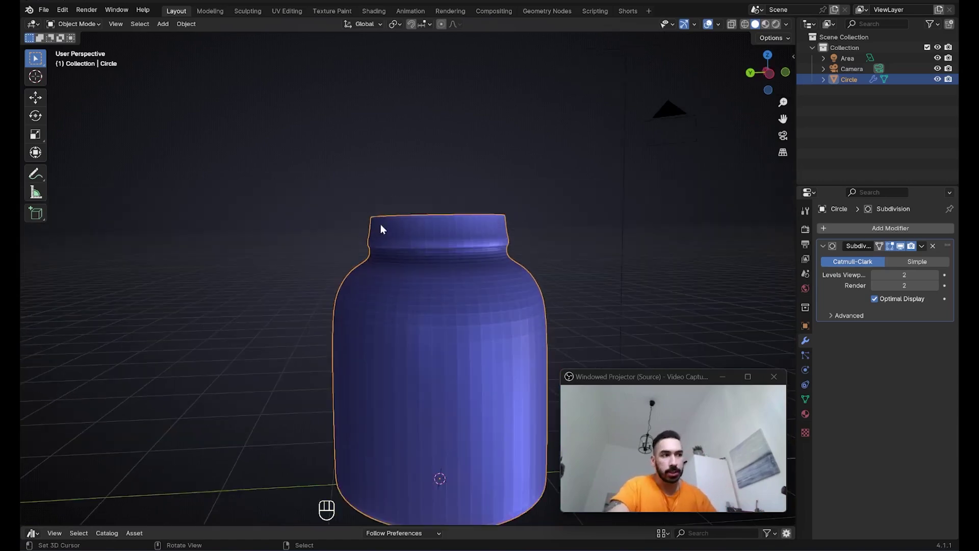
{"action": "key", "text": "Tab"}
{"action": "scroll", "coordinate": [466, 271], "scroll_direction": "up", "scroll_amount": 2}
{"action": "scroll", "coordinate": [449, 252], "scroll_direction": "down", "scroll_amount": 3}
{"action": "scroll", "coordinate": [444, 251], "scroll_direction": "up", "scroll_amount": 2}
{"action": "key", "text": "1"}
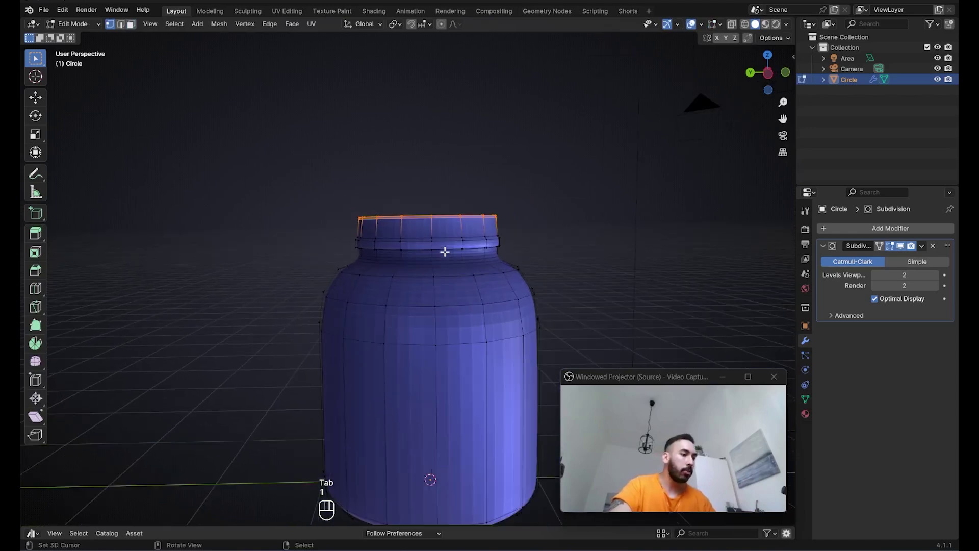
In wireframe front view, box-select all vertices of the jar's top section
{"action": "key", "text": "z"}
{"action": "middle_click_drag", "start_coordinate": [459, 255], "coordinate": [409, 271]}
{"action": "key", "text": "a"}
{"action": "key", "text": "z"}
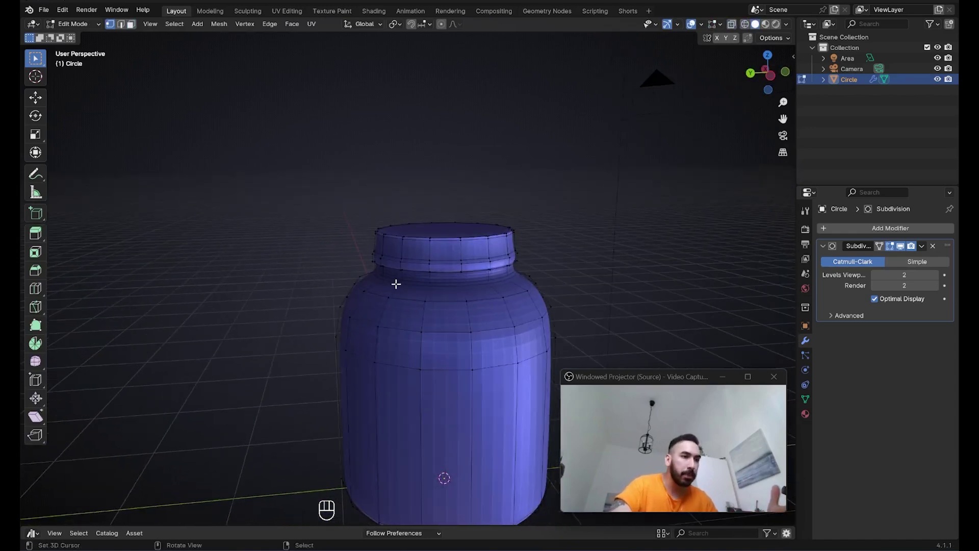
{"action": "left_click", "coordinate": [745, 24]}
{"action": "mouse_move", "coordinate": [612, 311]}
{"action": "middle_mouse_down"}
{"action": "mouse_move", "coordinate": [602, 321]}
{"action": "mouse_move", "coordinate": [579, 316]}
{"action": "middle_mouse_up"}
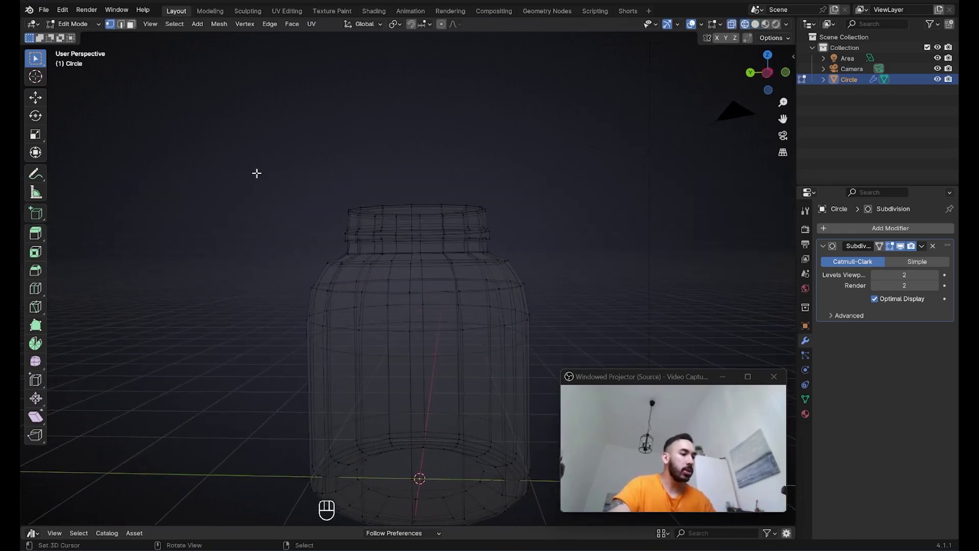
{"action": "key", "text": "b"}
{"action": "mouse_move", "coordinate": [208, 128]}
{"action": "left_mouse_down"}
{"action": "mouse_move", "coordinate": [317, 190]}
{"action": "mouse_move", "coordinate": [478, 245]}
{"action": "mouse_move", "coordinate": [576, 246]}
{"action": "left_mouse_up"}
Select the cap's flat top face and grow the selection two rings down its sides
{"action": "key", "text": "KP_Decimal"}
{"action": "key", "text": "z"}
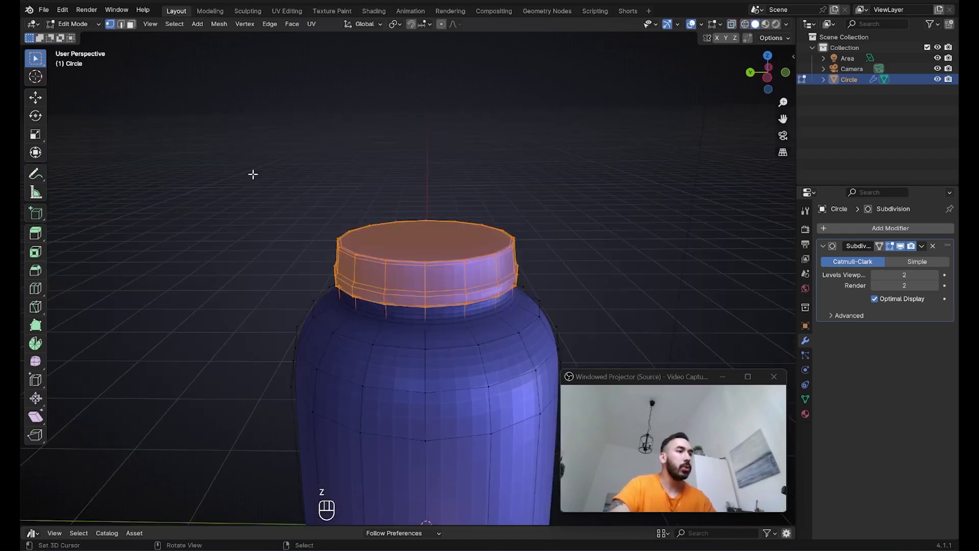
{"action": "key", "text": "a"}
{"action": "key", "text": "a"}
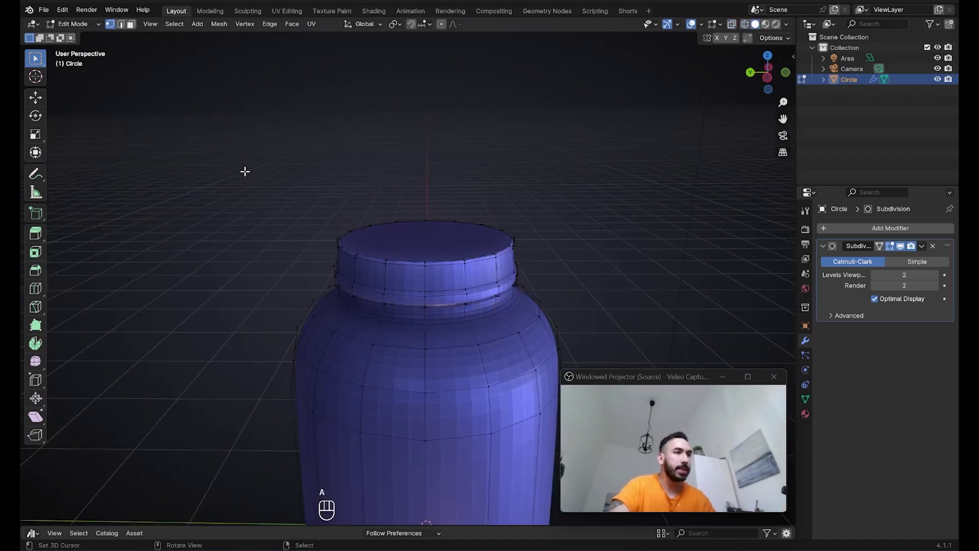
{"action": "left_click", "coordinate": [131, 25]}
{"action": "scroll", "coordinate": [381, 235], "scroll_direction": "up", "scroll_amount": 2}
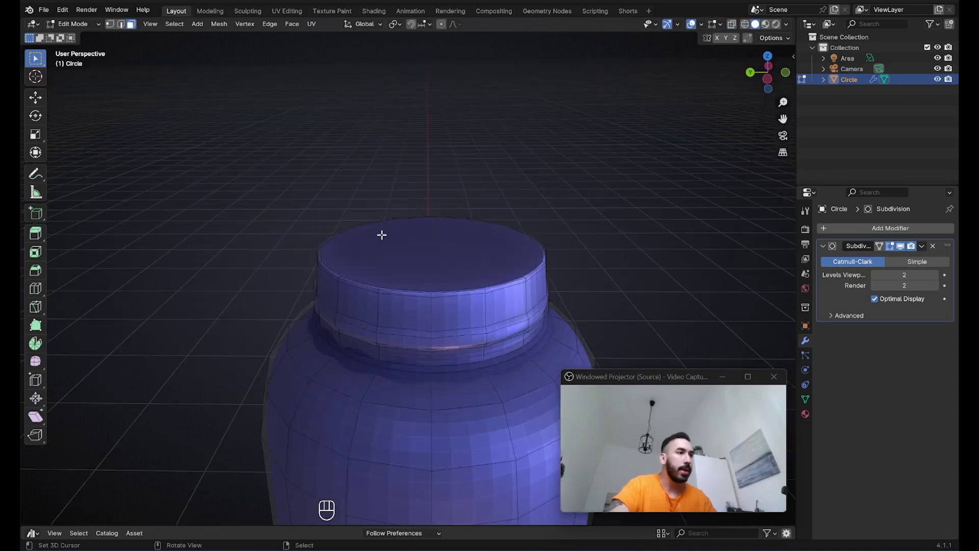
{"action": "left_click", "coordinate": [395, 231]}
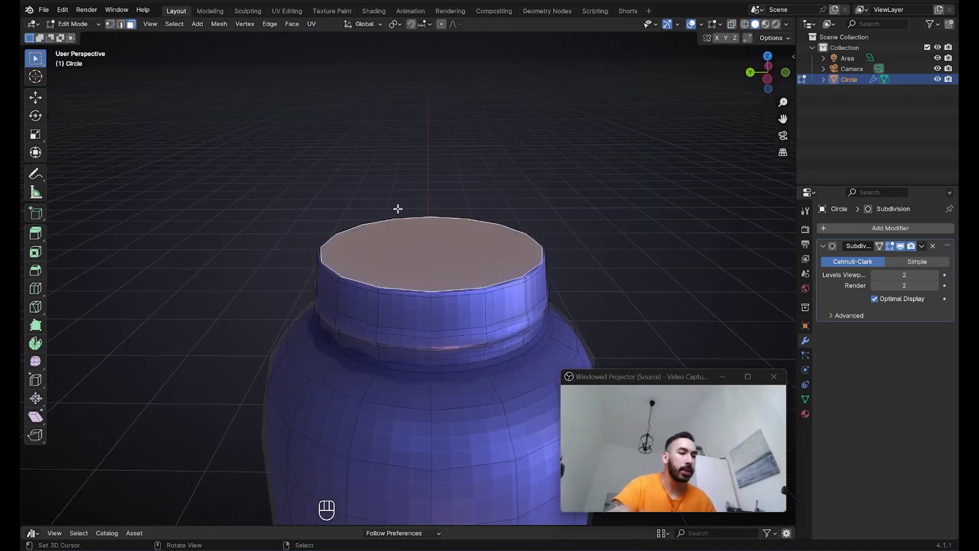
{"action": "key", "text": "ctrl+KP_Add"}
{"action": "key", "text": "ctrl+KP_Add"}
{"action": "key", "text": "ctrl+KP_Add"}
{"action": "key", "text": "ctrl+KP_Add"}
{"action": "key", "text": "ctrl+KP_Add"}
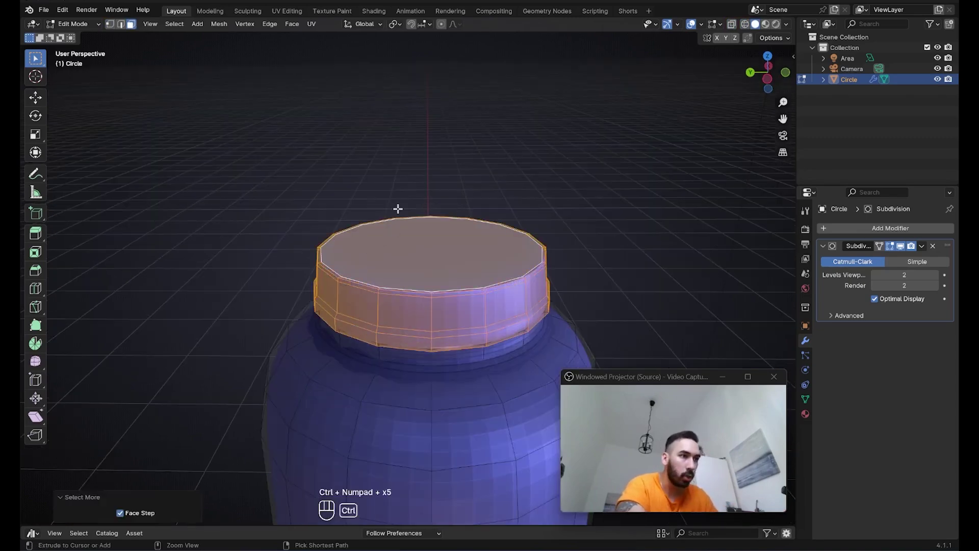
{"action": "key", "text": "ctrl+KP_Add"}
{"action": "scroll", "coordinate": [403, 203], "scroll_direction": "down", "scroll_amount": 4}
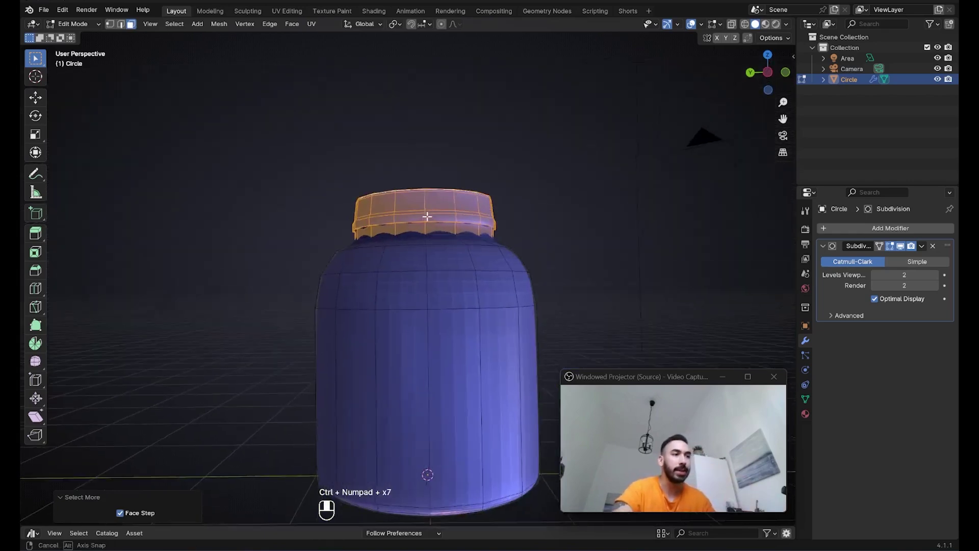
{"action": "key", "text": "ctrl+z"}
{"action": "scroll", "coordinate": [403, 203], "scroll_direction": "up", "scroll_amount": 3}
{"action": "key", "text": "z"}
{"action": "key", "text": "z"}
Scale the cap up to 1.107 and raise it along Z
{"action": "key", "text": "s"}
{"action": "left_click", "coordinate": [508, 275]}
{"action": "key", "text": "g"}
{"action": "key", "text": "z"}
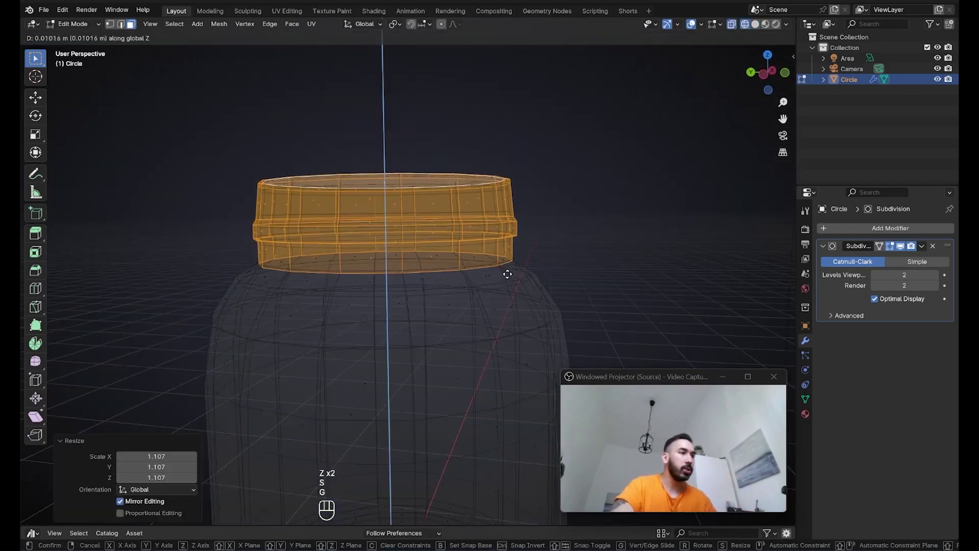
{"action": "left_click", "coordinate": [512, 265]}
{"action": "key", "text": "Tab"}
{"action": "scroll", "coordinate": [514, 265], "scroll_direction": "down", "scroll_amount": 4}
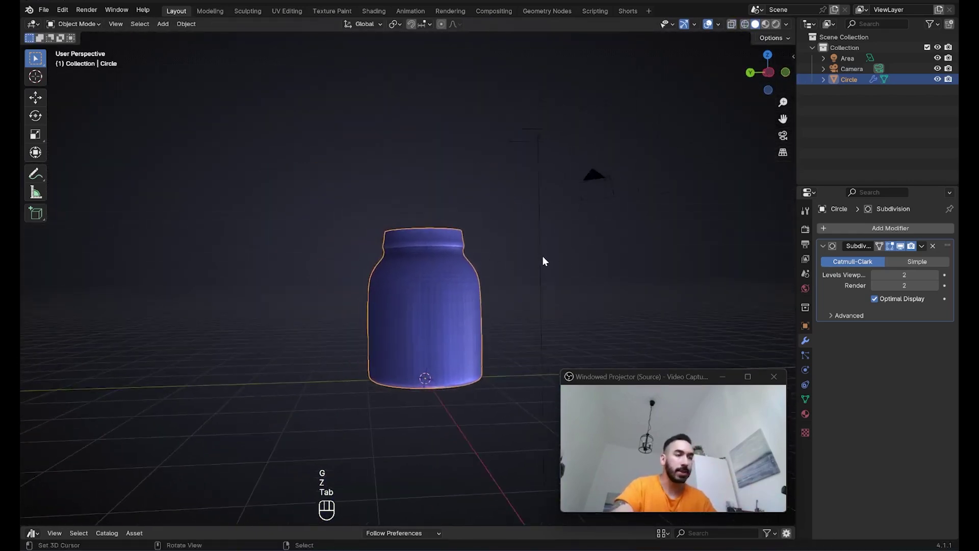
{"action": "scroll", "coordinate": [510, 267], "scroll_direction": "up", "scroll_amount": 6}
{"action": "key", "text": "Tab"}
Add a loop cut around the jar's neck
{"action": "key", "text": "ctrl+r"}
{"action": "left_click", "coordinate": [312, 288]}
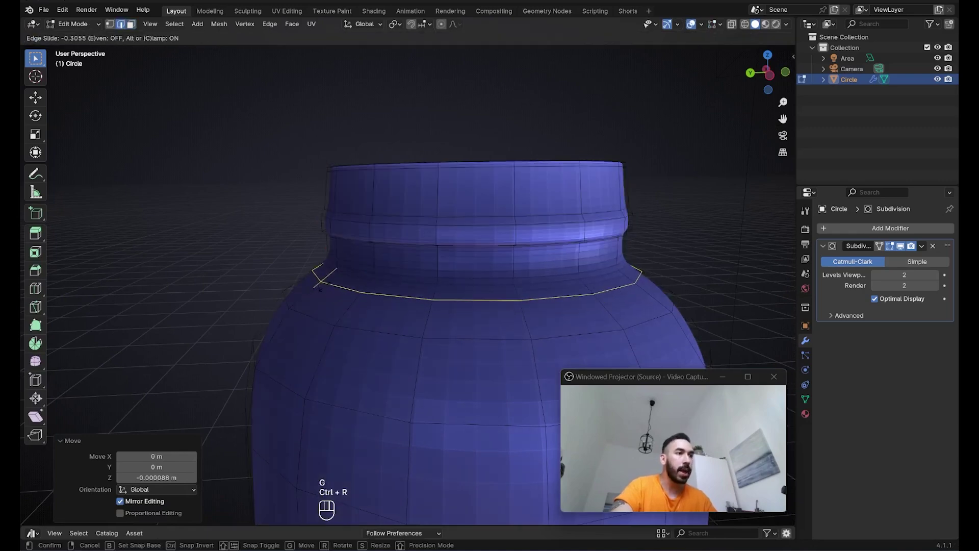
{"action": "left_click", "coordinate": [511, 289]}
{"action": "key", "text": "Tab"}
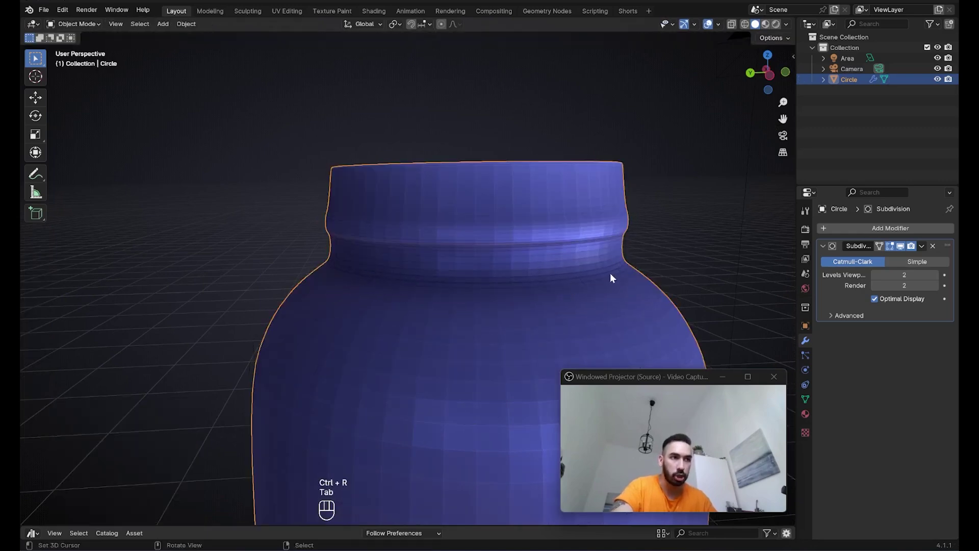
{"action": "key", "text": "Tab"}
{"action": "scroll", "coordinate": [510, 255], "scroll_direction": "up", "scroll_amount": 2}
Select the ring of faces around the neck and scale it outward to 1.015
{"action": "left_click", "coordinate": [132, 24]}
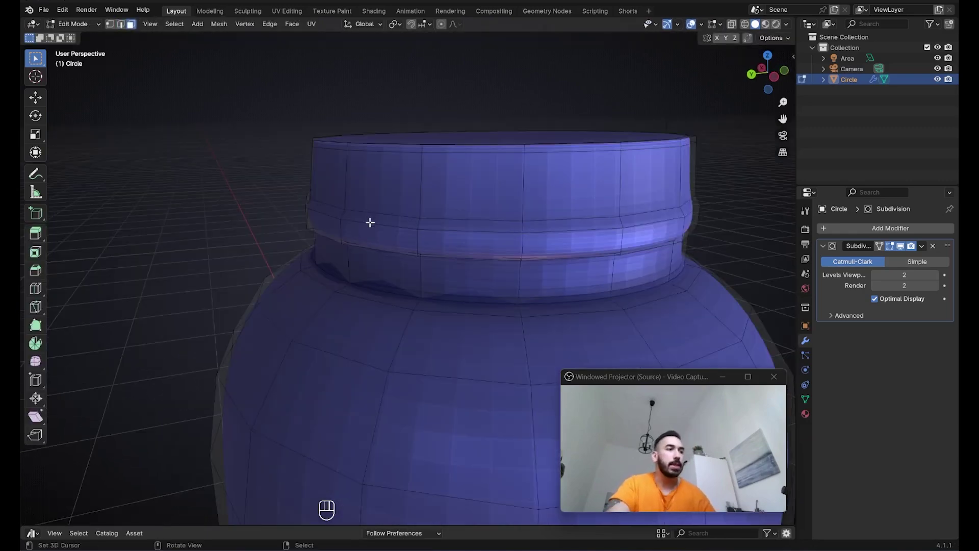
{"action": "middle_click_drag", "start_coordinate": [371, 222], "coordinate": [370, 246]}
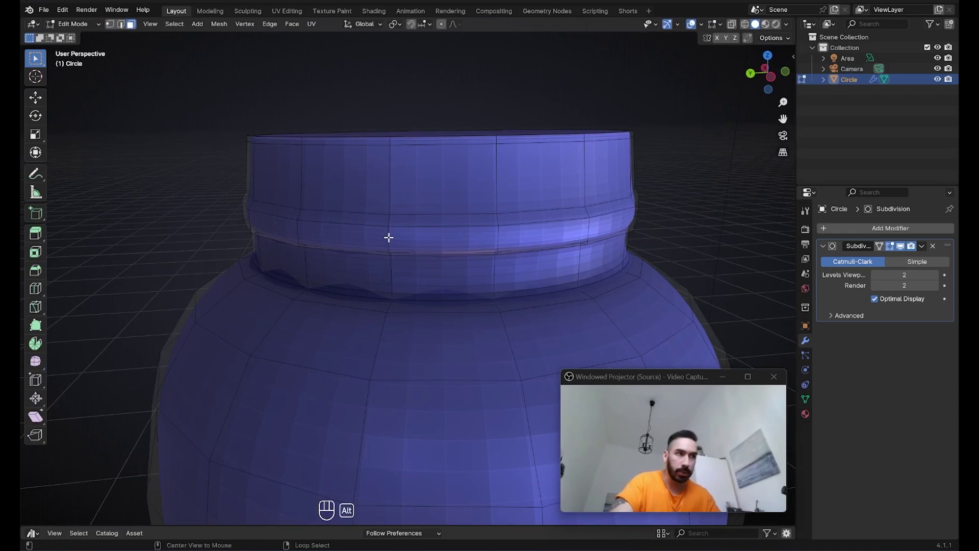
{"action": "left_click", "coordinate": [388, 237], "text": "alt"}
{"action": "scroll", "coordinate": [554, 271], "scroll_direction": "down", "scroll_amount": 2}
{"action": "key", "text": "s"}
{"action": "left_click", "coordinate": [635, 288]}
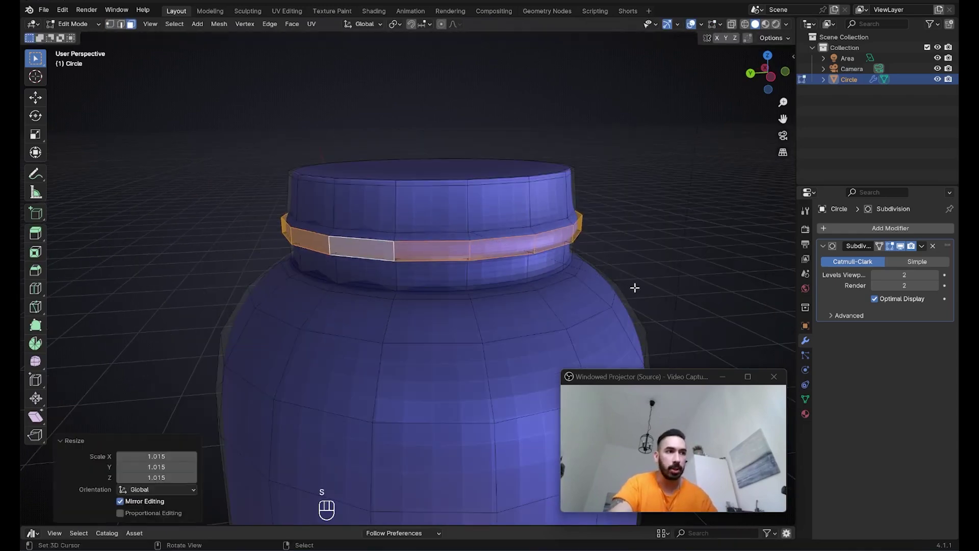
Scale the vertex loop along the ridge's upper edge to 1.020
{"action": "left_click", "coordinate": [111, 25]}
{"action": "scroll", "coordinate": [350, 208], "scroll_direction": "up", "scroll_amount": 2}
{"action": "left_click", "coordinate": [365, 230], "text": "alt"}
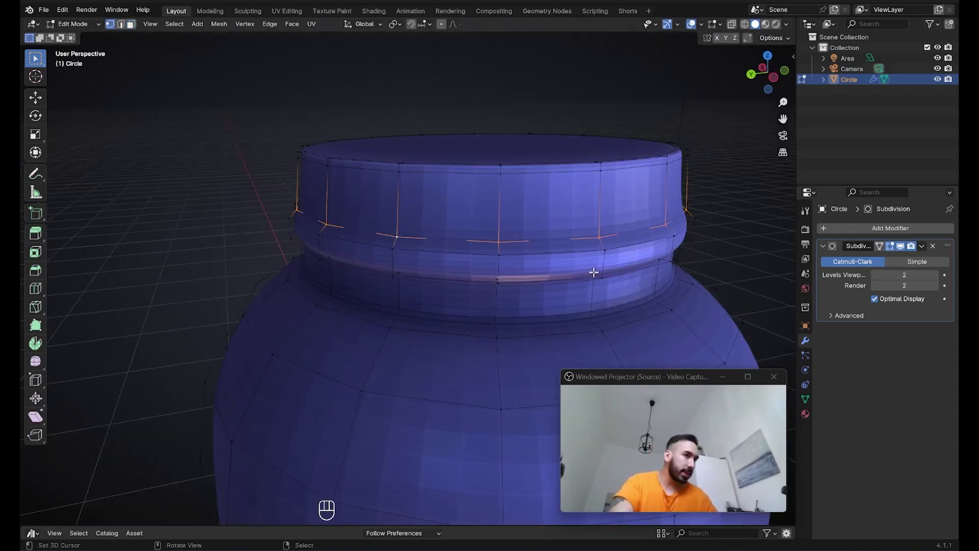
{"action": "key", "text": "s"}
{"action": "left_click", "coordinate": [705, 264]}
Select another edge loop on the ridge and move it vertically
{"action": "middle_click_drag", "start_coordinate": [706, 265], "coordinate": [676, 102]}
{"action": "left_click", "coordinate": [675, 102], "text": "alt"}
{"action": "key", "text": "g"}
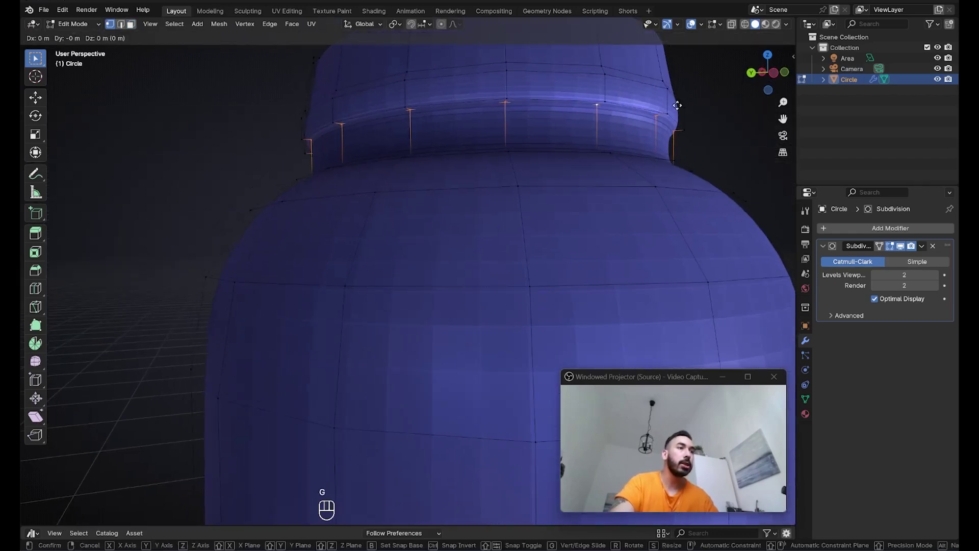
{"action": "key", "text": "z"}
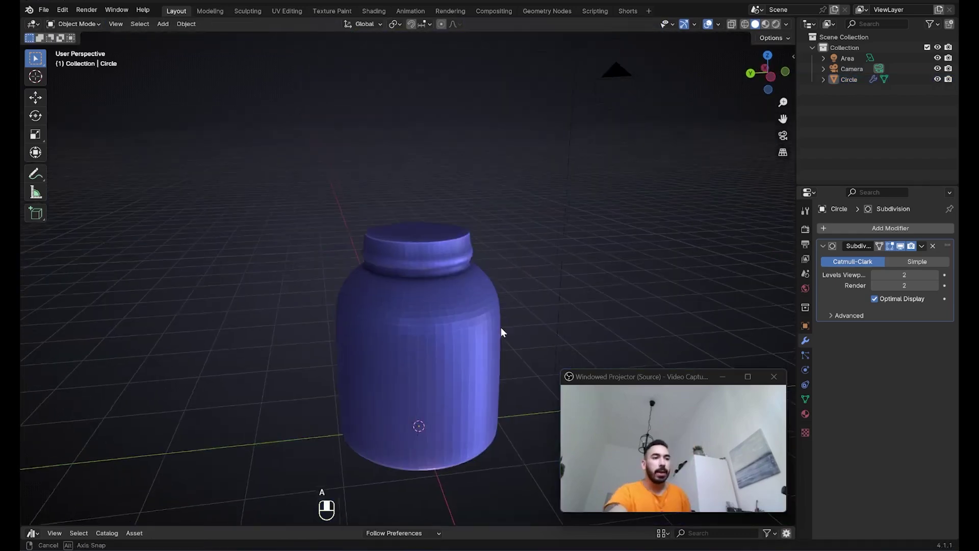
{"action": "scroll", "coordinate": [487, 314], "scroll_direction": "up", "scroll_amount": 3}
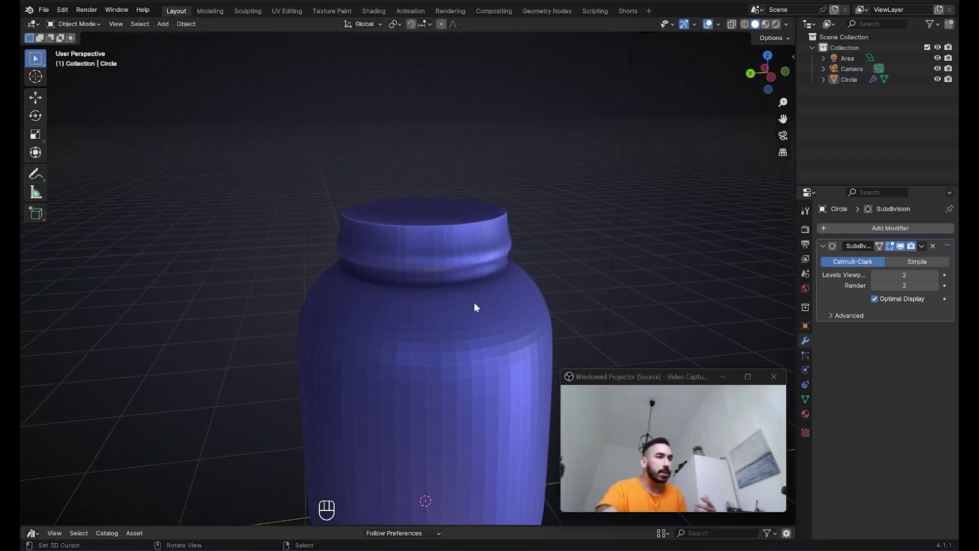
{"action": "scroll", "coordinate": [475, 279], "scroll_direction": "up", "scroll_amount": 2}
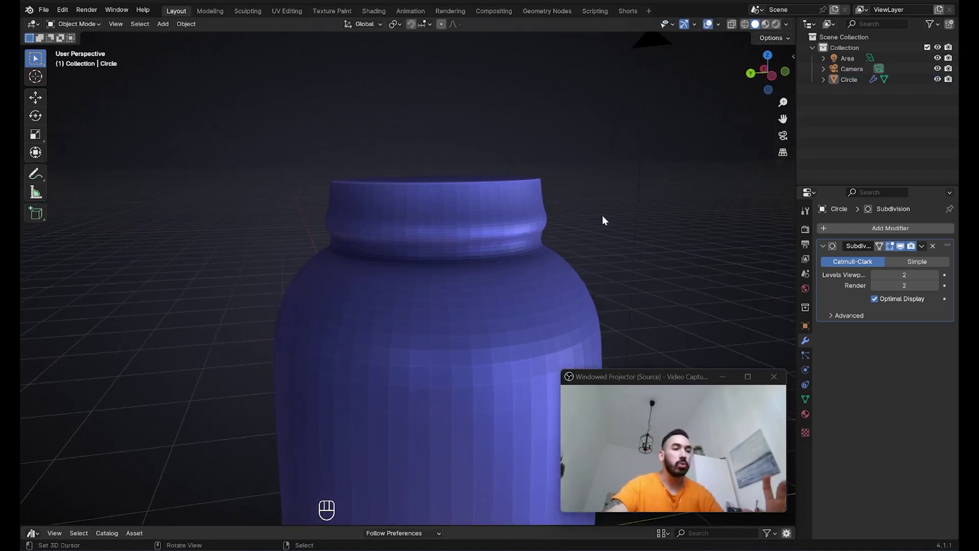
{"action": "scroll", "coordinate": [494, 265], "scroll_direction": "down", "scroll_amount": 5}
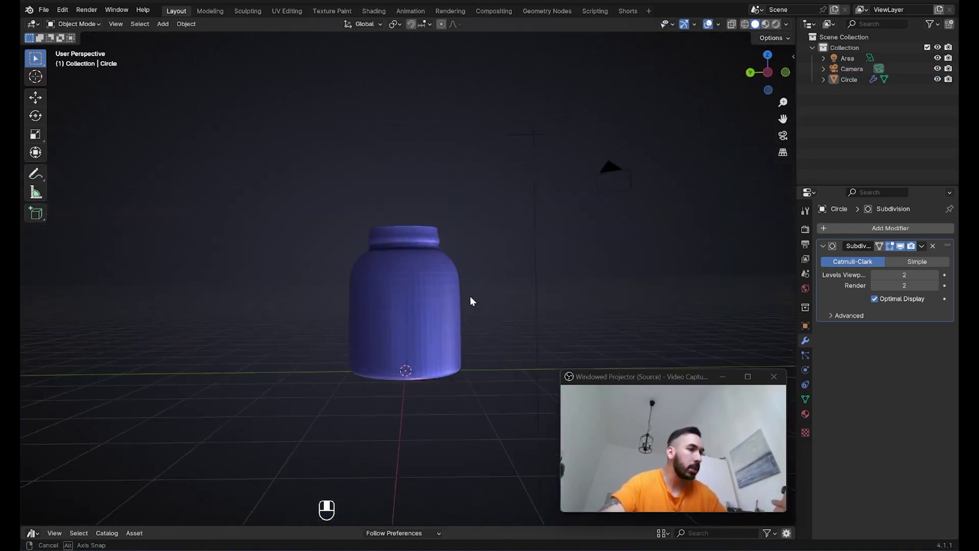
{"action": "middle_click_drag", "start_coordinate": [470, 298], "coordinate": [415, 253]}
{"action": "key", "text": "z"}
{"action": "key", "text": "Tab"}
{"action": "key", "text": "z"}
{"action": "key", "text": "b"}
{"action": "left_click_drag", "start_coordinate": [255, 190], "coordinate": [469, 306]}
{"action": "key", "text": "g"}
{"action": "key", "text": "z"}
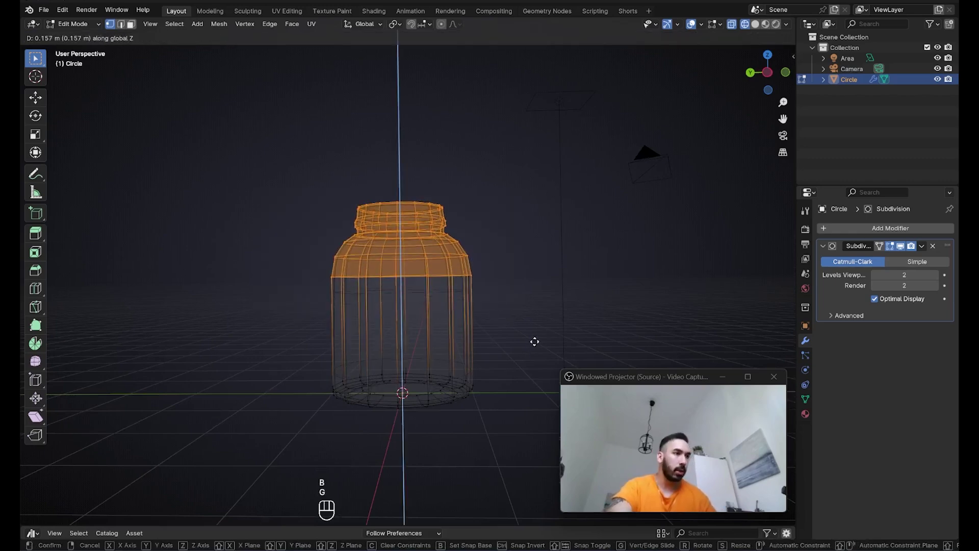
{"action": "left_click", "coordinate": [529, 323]}
{"action": "key", "text": "Tab"}
{"action": "key", "text": "Tab"}
{"action": "key", "text": "shift+z"}
{"action": "mouse_move", "coordinate": [528, 323]}
{"action": "middle_mouse_down"}
{"action": "mouse_move", "coordinate": [546, 311]}
{"action": "mouse_move", "coordinate": [479, 313]}
{"action": "middle_mouse_up"}
{"action": "key", "text": "g"}
{"action": "key", "text": "Tab"}
{"action": "key", "text": "Tab"}
{"action": "key", "text": "g"}
{"action": "key", "text": "Tab"}
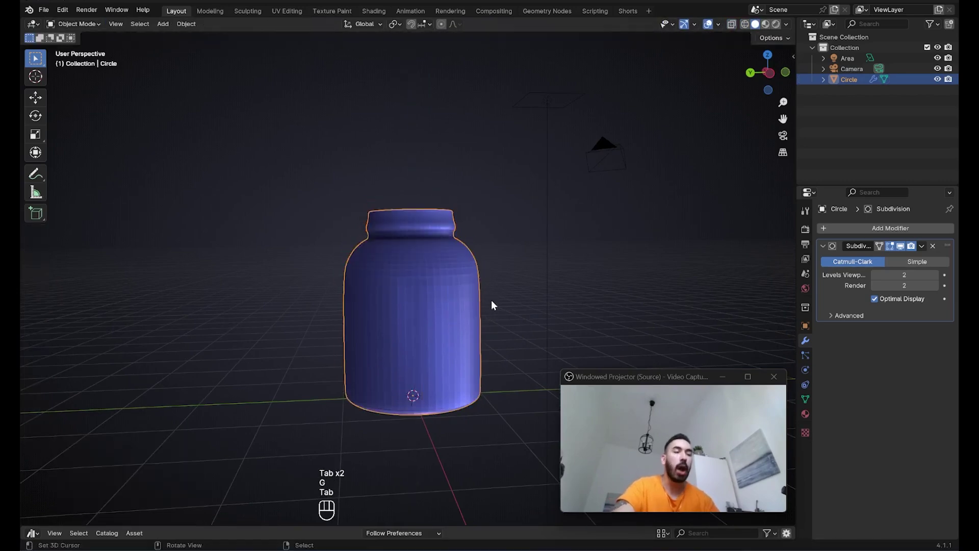
{"action": "key", "text": "ctrl+z"}
{"action": "key", "text": "ctrl+z"}
{"action": "key", "text": "ctrl+z"}
{"action": "key", "text": "ctrl+z"}
{"action": "key", "text": "ctrl+z"}
{"action": "key", "text": "ctrl+z"}
{"action": "key", "text": "ctrl+z"}
{"action": "key", "text": "ctrl+z"}
{"action": "key", "text": "ctrl+z"}
{"action": "key", "text": "ctrl+z"}
{"action": "key", "text": "ctrl+z"}
{"action": "key", "text": "ctrl+z"}
{"action": "key", "text": "ctrl+z"}
{"action": "key", "text": "ctrl+z"}
{"action": "key", "text": "ctrl+z"}
{"action": "middle_click_drag", "start_coordinate": [491, 300], "coordinate": [378, 276]}
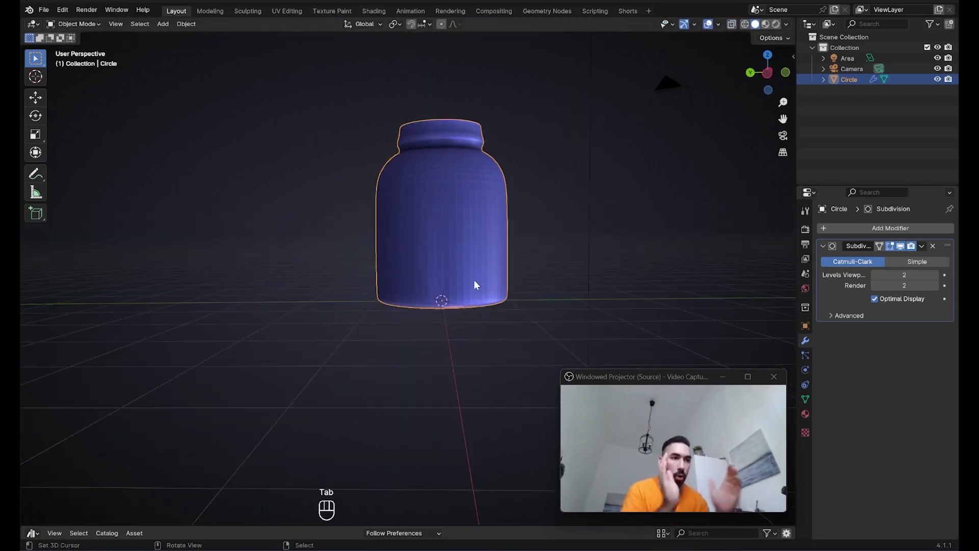
Add a horizontal edge loop near the jar's base
{"action": "key", "text": "Tab"}
{"action": "key", "text": "ctrl+r"}
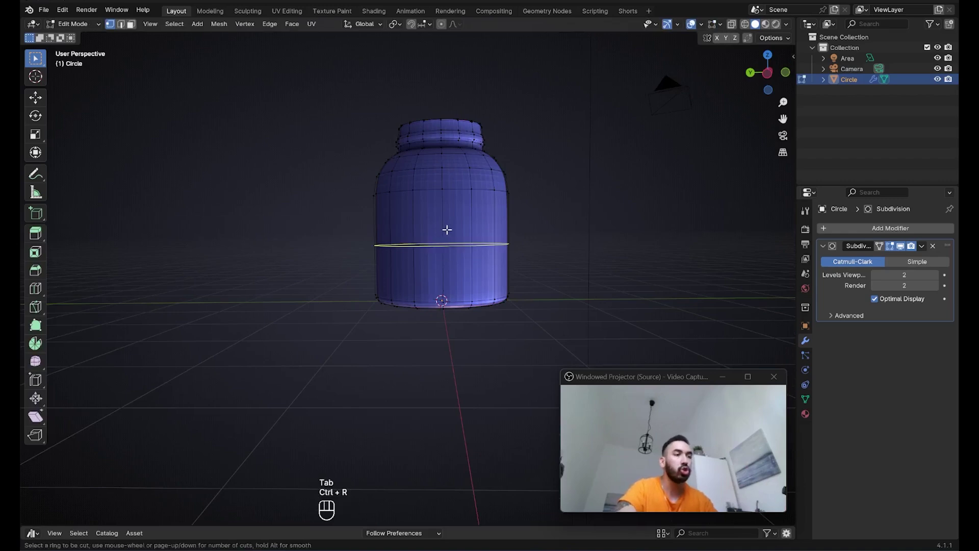
{"action": "left_click", "coordinate": [448, 230]}
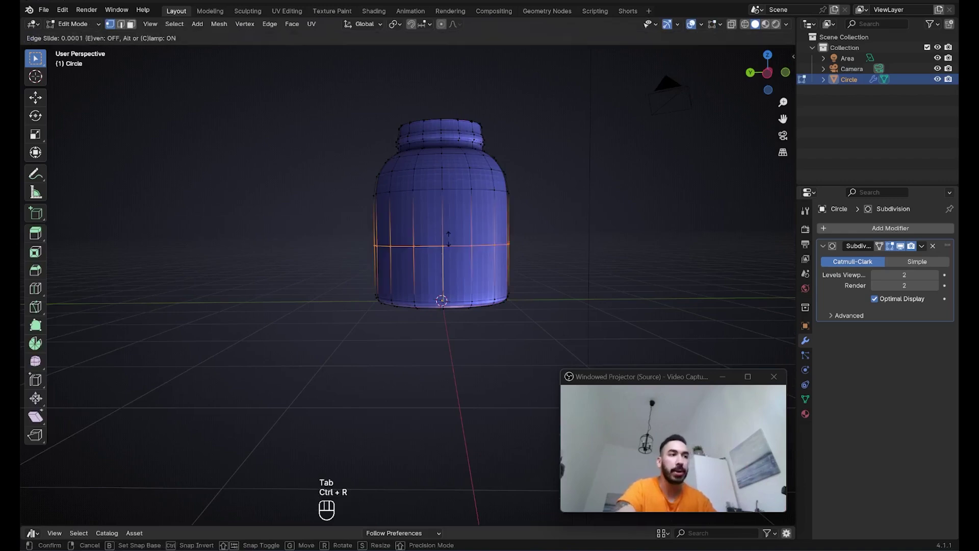
{"action": "left_click", "coordinate": [466, 278]}
Box-select the jar's bottom vertices and shrink the base ring inward
{"action": "key", "text": "z"}
{"action": "middle_click_drag", "start_coordinate": [461, 304], "coordinate": [413, 308]}
{"action": "key", "text": "a"}
{"action": "key", "text": "b"}
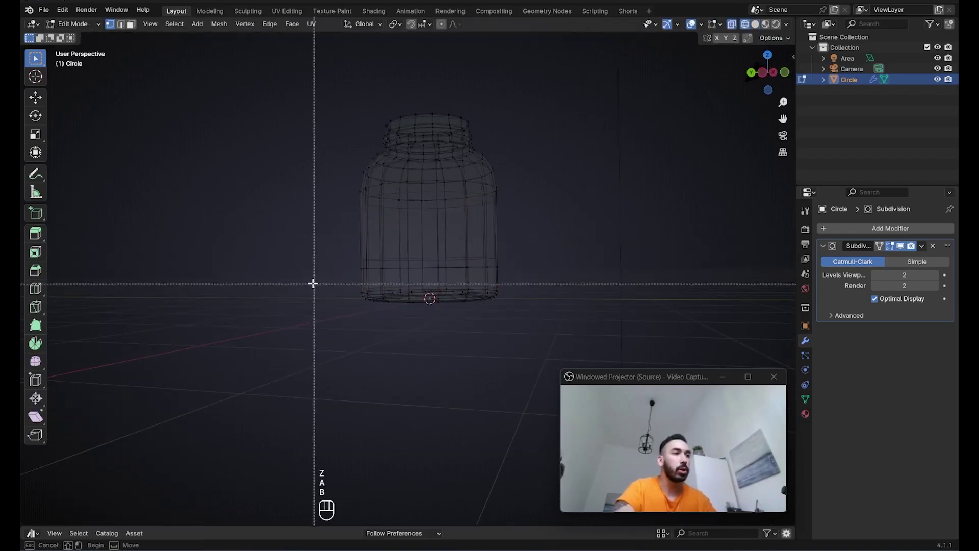
{"action": "left_click_drag", "start_coordinate": [300, 280], "coordinate": [555, 329]}
{"action": "scroll", "coordinate": [572, 309], "scroll_direction": "up", "scroll_amount": 2}
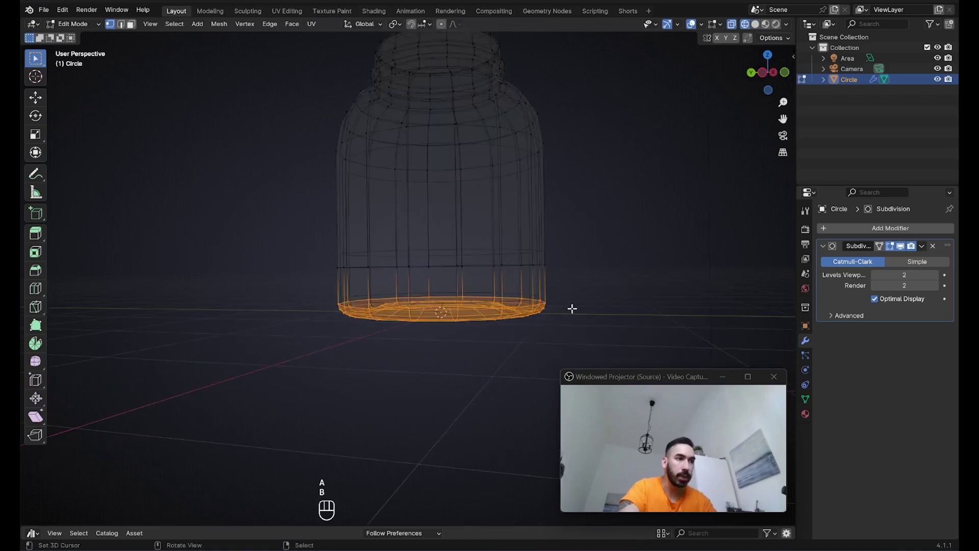
{"action": "key", "text": "z"}
{"action": "middle_click_drag", "start_coordinate": [572, 309], "coordinate": [641, 336]}
{"action": "key", "text": "s"}
{"action": "left_click", "coordinate": [621, 336]}
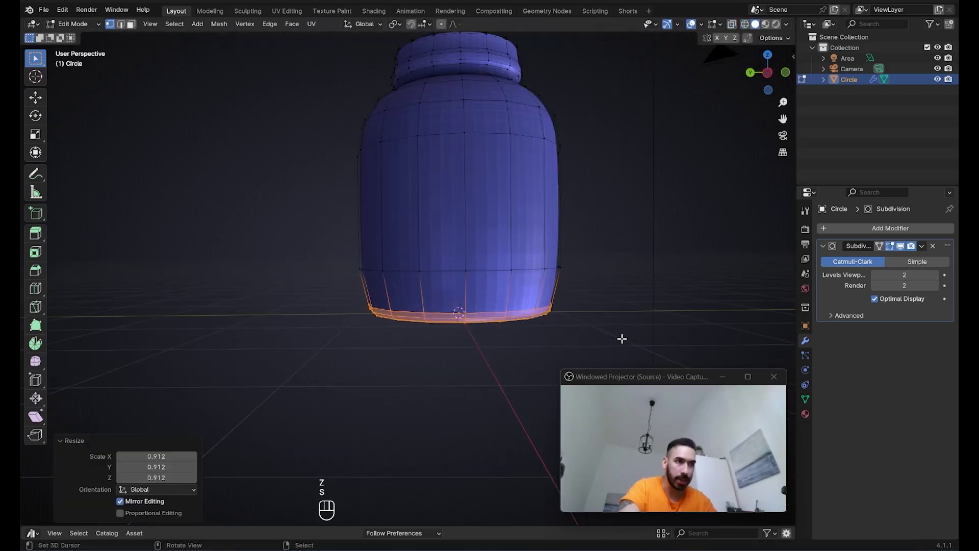
Select the edge loop at the jar's bottom and resize it
{"action": "scroll", "coordinate": [620, 336], "scroll_direction": "up", "scroll_amount": 3}
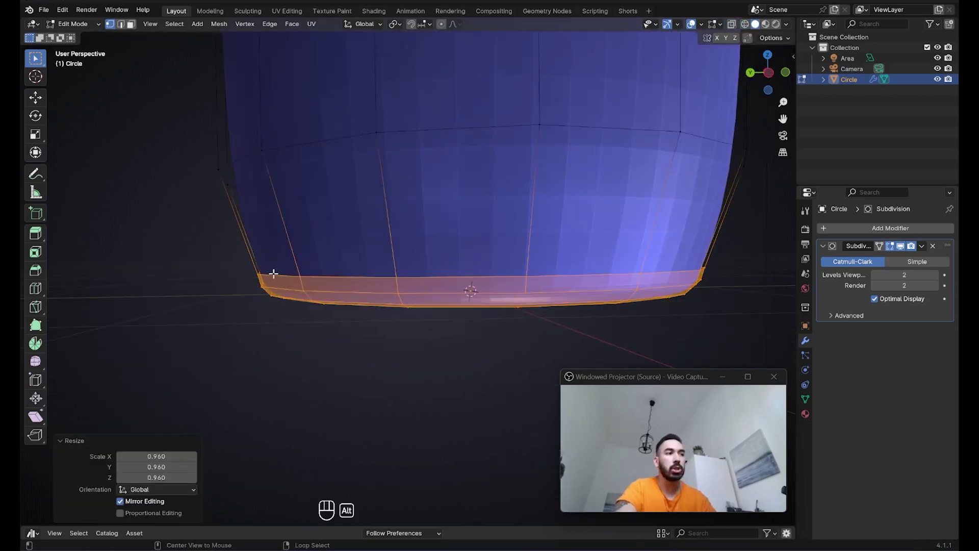
{"action": "left_click", "coordinate": [273, 274], "text": "alt"}
{"action": "key", "text": "s"}
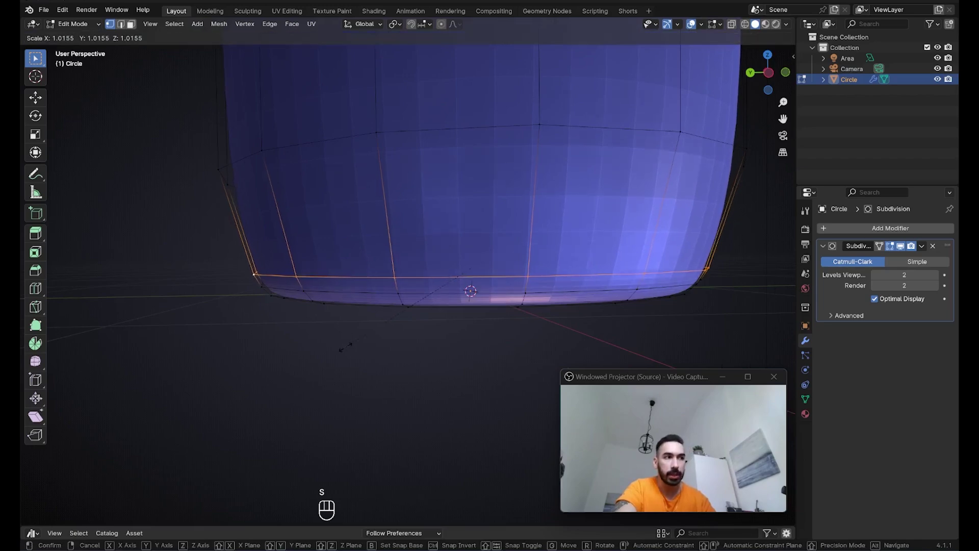
{"action": "left_click", "coordinate": [347, 346]}
{"action": "key", "text": "Tab"}
{"action": "key", "text": "Tab"}
{"action": "scroll", "coordinate": [354, 316], "scroll_direction": "down", "scroll_amount": 3}
Add two more edge loops on the lower body and check the smoothed shape
{"action": "key", "text": "ctrl+r"}
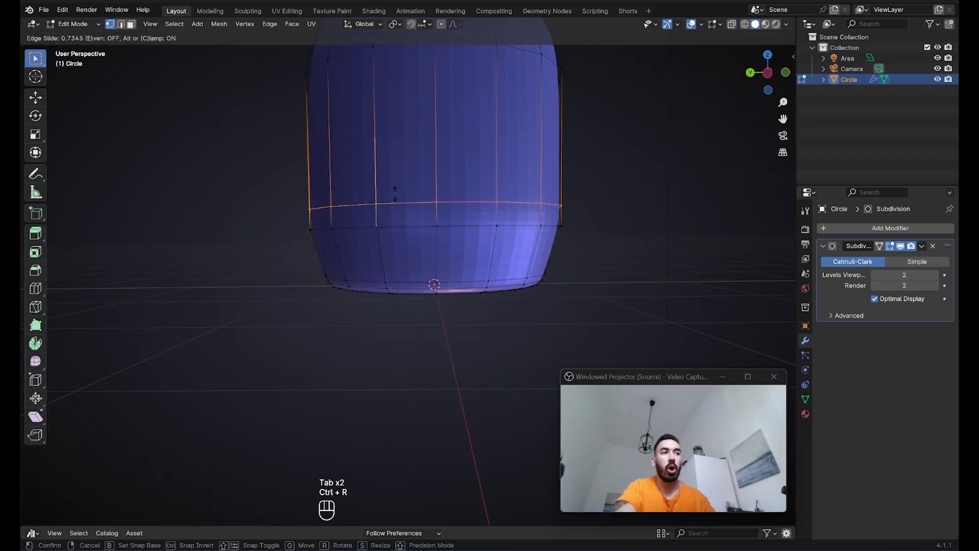
{"action": "left_click", "coordinate": [394, 193]}
{"action": "key", "text": "ctrl+r"}
{"action": "left_click", "coordinate": [386, 255]}
{"action": "key", "text": "Tab"}
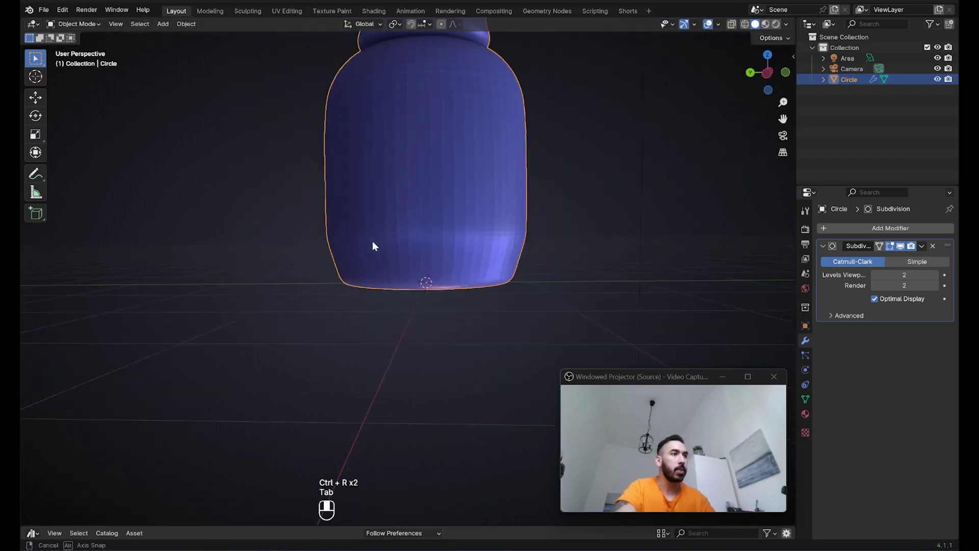
{"action": "middle_click_drag", "start_coordinate": [372, 241], "coordinate": [401, 246]}
{"action": "scroll", "coordinate": [510, 252], "scroll_direction": "down", "scroll_amount": 3}
{"action": "key", "text": "Tab"}
Box-select the jar's lower rows of vertices and squash them vertically along Z
{"action": "key", "text": "ctrl+r"}
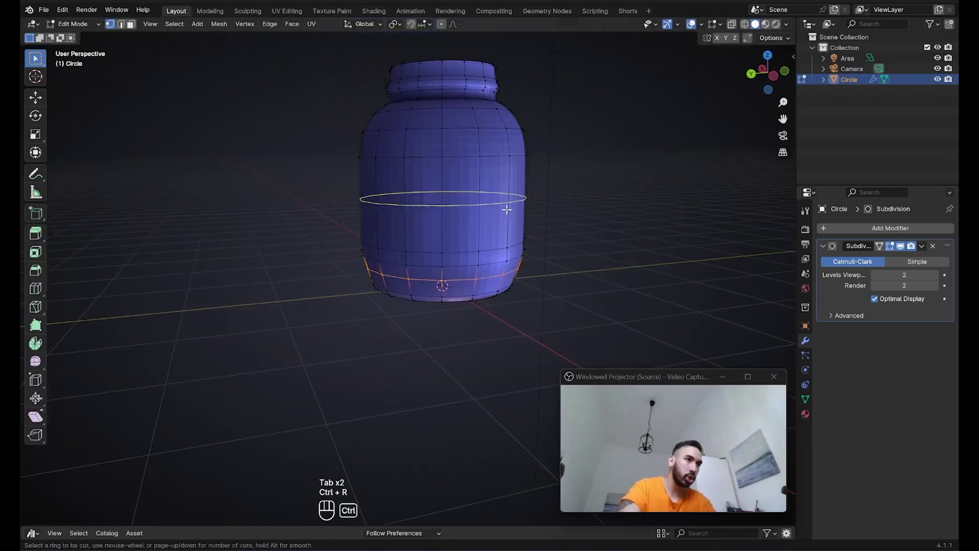
{"action": "key", "text": "ctrl+z"}
{"action": "key", "text": "ctrl+z"}
{"action": "key", "text": "ctrl+z"}
{"action": "key", "text": "ctrl+z"}
{"action": "key", "text": "ctrl+z"}
{"action": "key", "text": "z"}
{"action": "key", "text": "a"}
{"action": "key", "text": "a"}
{"action": "key", "text": "b"}
{"action": "left_click_drag", "start_coordinate": [303, 221], "coordinate": [475, 292]}
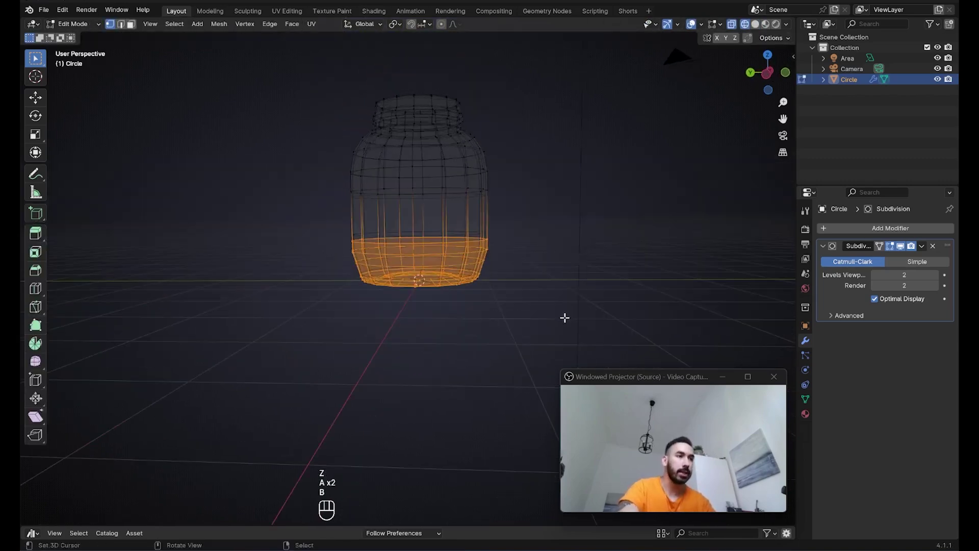
{"action": "key", "text": "s"}
{"action": "key", "text": "z"}
{"action": "left_click", "coordinate": [515, 305]}
{"action": "key", "text": "z"}
{"action": "key", "text": "a"}
{"action": "key", "text": "a"}
{"action": "scroll", "coordinate": [474, 219], "scroll_direction": "up", "scroll_amount": 2}
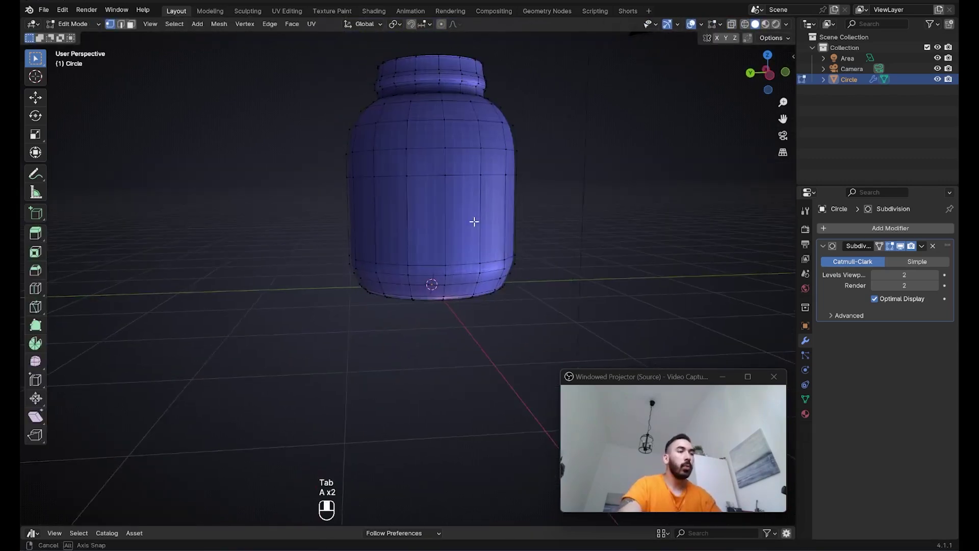
{"action": "mouse_move", "coordinate": [474, 218]}
{"action": "middle_mouse_down"}
{"action": "mouse_move", "coordinate": [450, 171]}
{"action": "mouse_move", "coordinate": [446, 216]}
{"action": "mouse_move", "coordinate": [421, 239]}
{"action": "middle_mouse_up"}
Choose Shade Smooth from the Object menu, then return to Edit Mode with nothing selected
{"action": "key", "text": "Tab"}
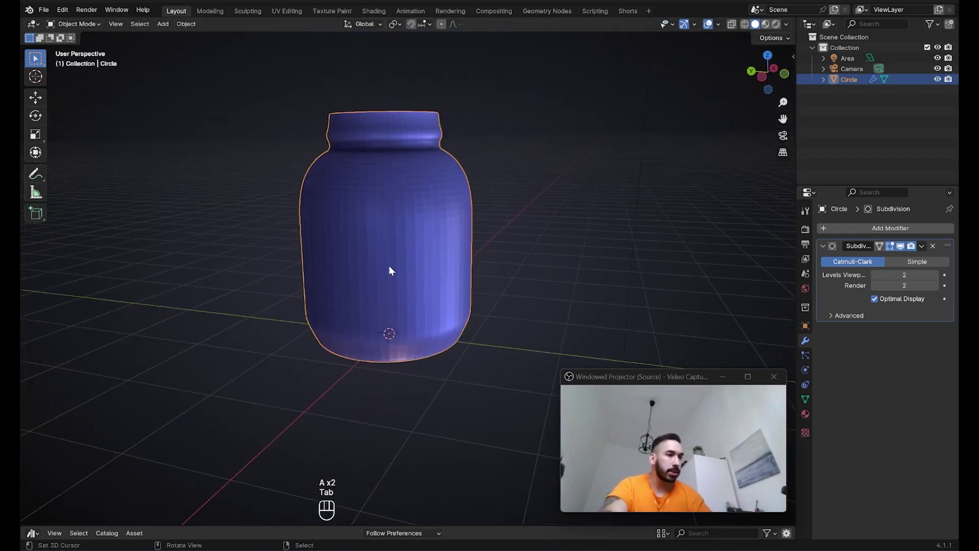
{"action": "left_click", "coordinate": [187, 24]}
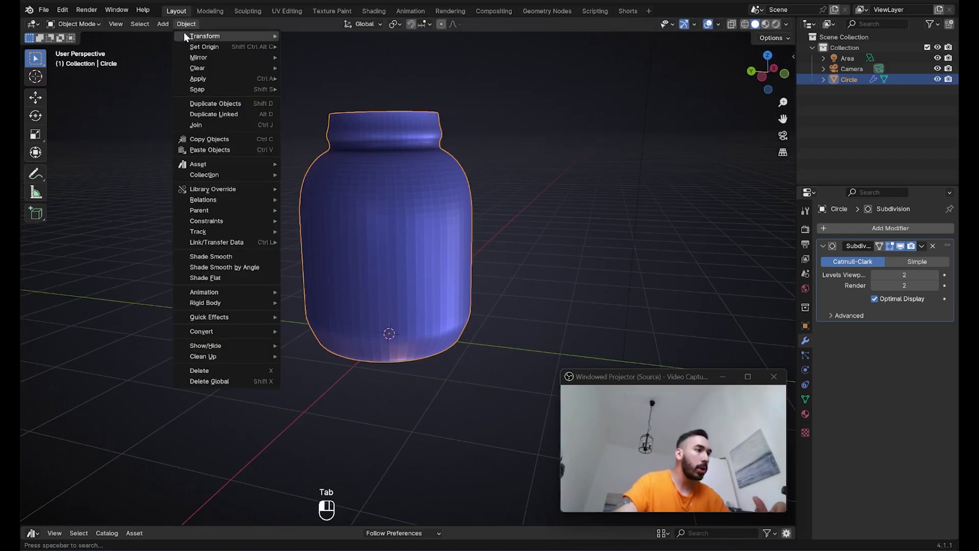
{"action": "key", "text": "ctrl+z"}
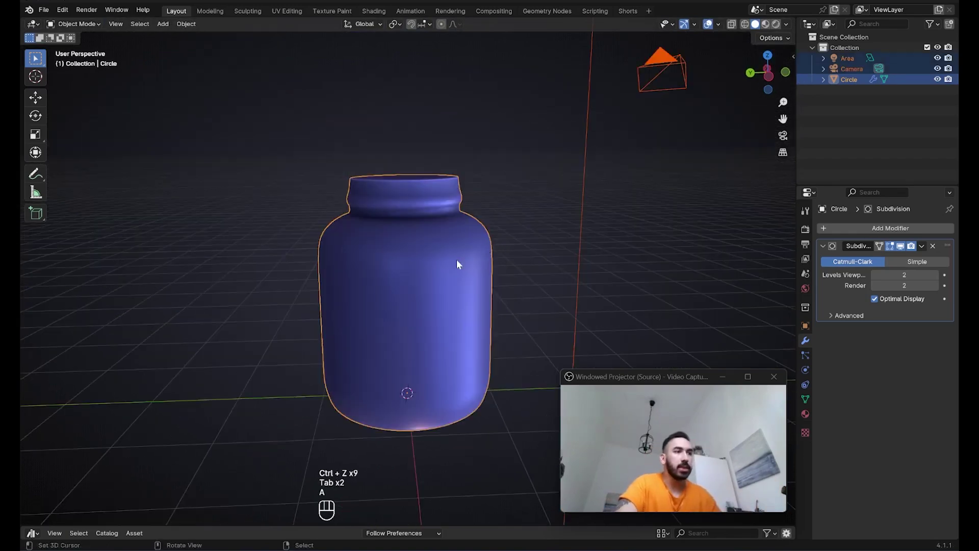
{"action": "key", "text": "a"}
{"action": "key", "text": "Tab"}
{"action": "key", "text": "a"}
{"action": "middle_click_drag", "start_coordinate": [426, 239], "coordinate": [327, 185]}
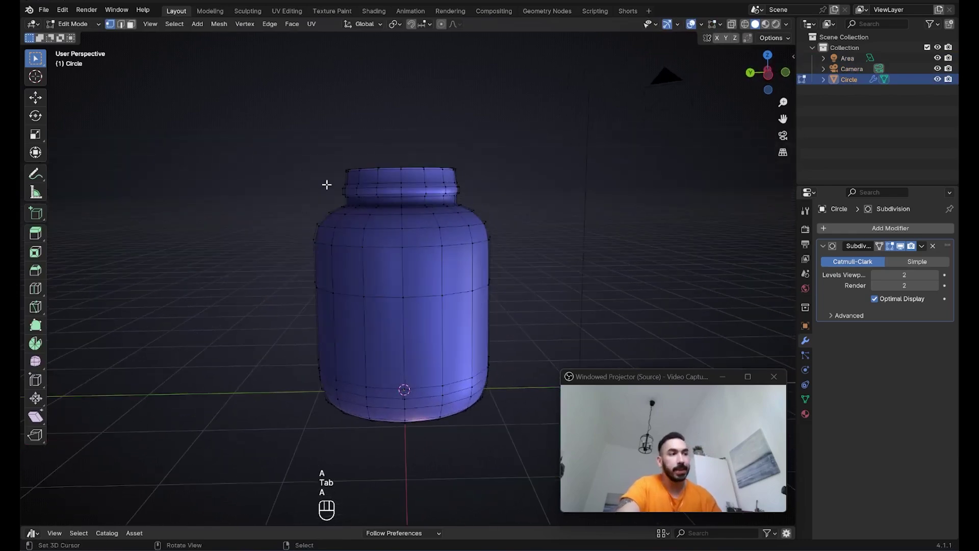
{"action": "scroll", "coordinate": [367, 209], "scroll_direction": "up", "scroll_amount": 3}
{"action": "middle_click_drag", "start_coordinate": [368, 209], "coordinate": [430, 234]}
{"action": "key", "text": "ctrl+z"}
{"action": "key", "text": "ctrl+z"}
{"action": "key", "text": "ctrl+z"}
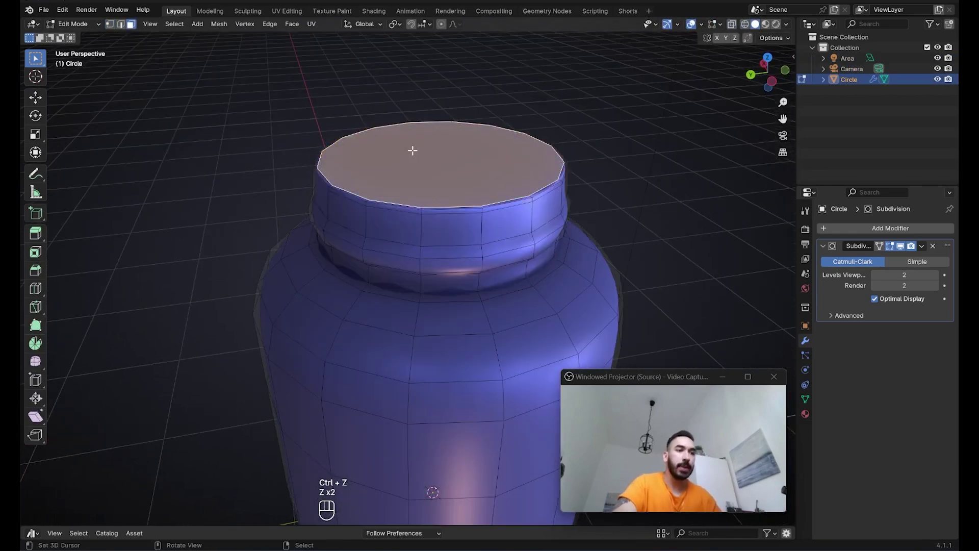
{"action": "key", "text": "ctrl+KP_Add"}
{"action": "key", "text": "ctrl+KP_Add"}
{"action": "key", "text": "ctrl+KP_Add"}
{"action": "key", "text": "ctrl+KP_Add"}
{"action": "key", "text": "ctrl+KP_Add"}
{"action": "key", "text": "ctrl+KP_Add"}
{"action": "key", "text": "ctrl+KP_Add"}
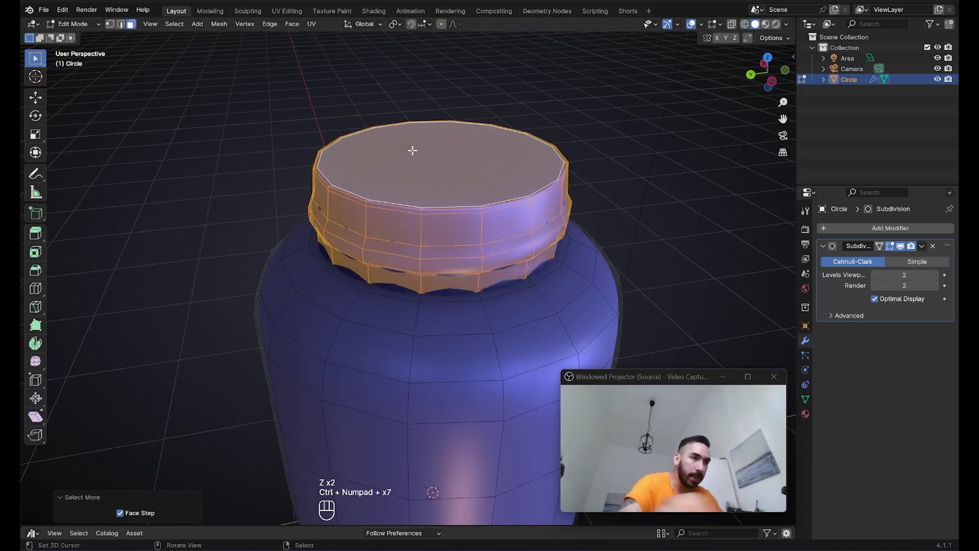
{"action": "middle_click_drag", "start_coordinate": [412, 150], "coordinate": [447, 205]}
{"action": "scroll", "coordinate": [448, 206], "scroll_direction": "down", "scroll_amount": 4}
{"action": "key", "text": "s"}
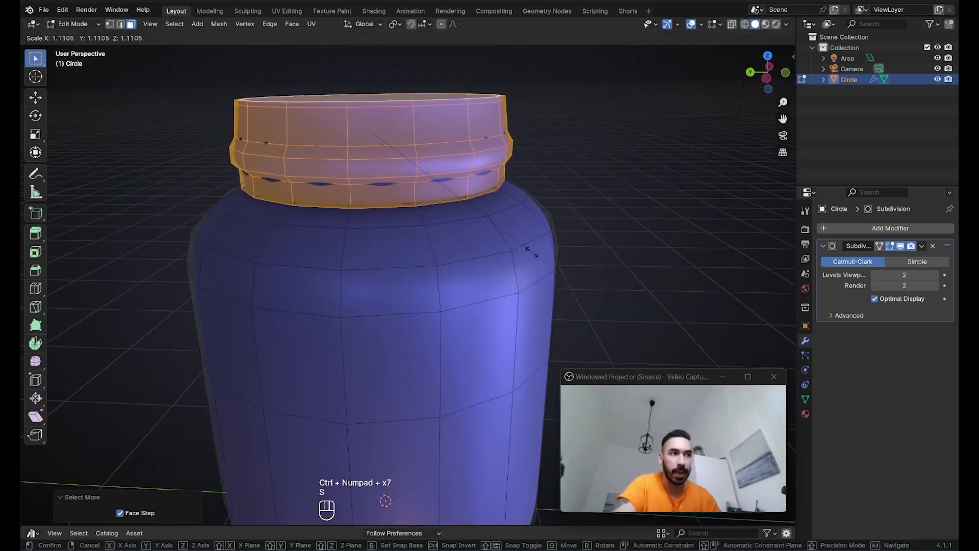
{"action": "scroll", "coordinate": [494, 208], "scroll_direction": "up", "scroll_amount": 4, "text": "alt"}
{"action": "left_click", "coordinate": [372, 204]}
{"action": "key", "text": "ctrl+z"}
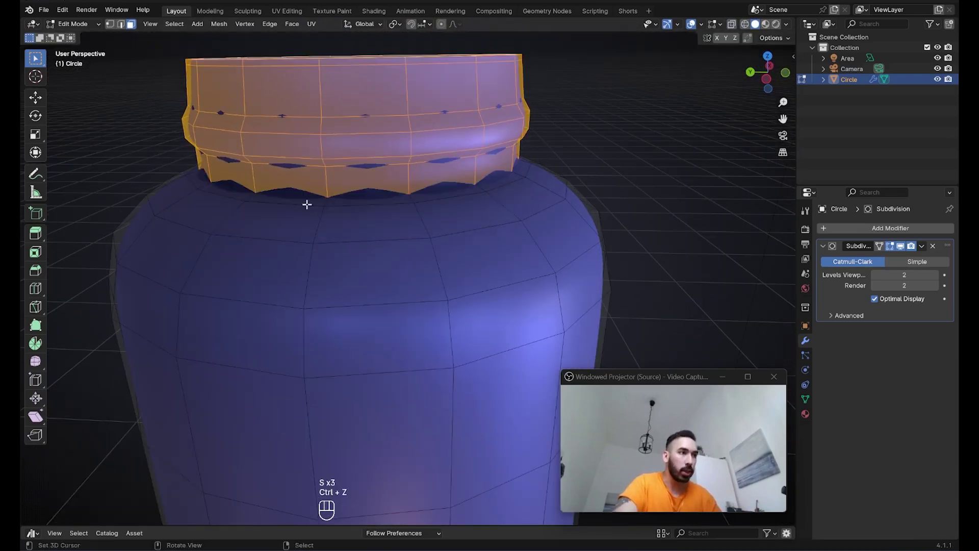
{"action": "middle_click_drag", "start_coordinate": [334, 210], "coordinate": [352, 245]}
{"action": "key", "text": "2"}
{"action": "key", "text": "1"}
{"action": "key", "text": "a"}
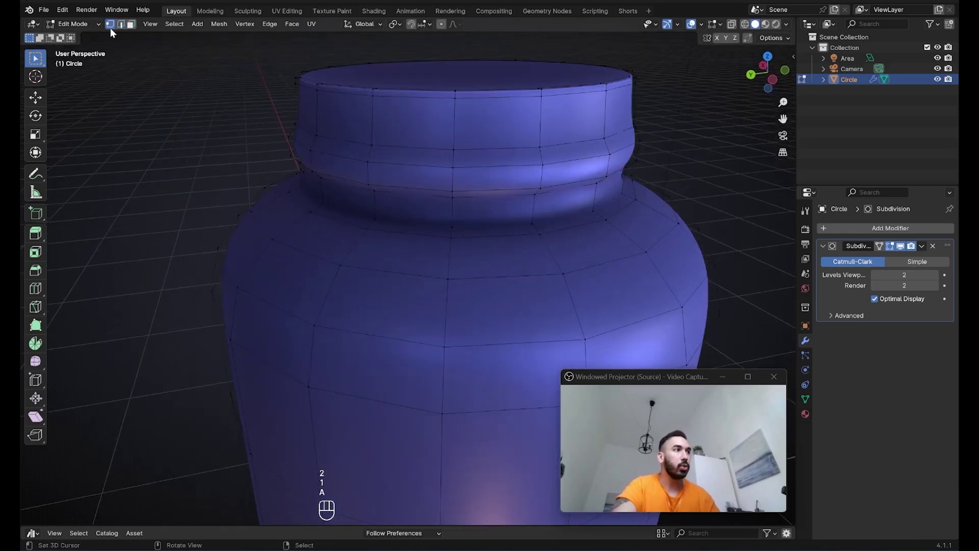
Dissolve the edge loop around the jar's shoulder
{"action": "left_click", "coordinate": [424, 233], "text": "alt"}
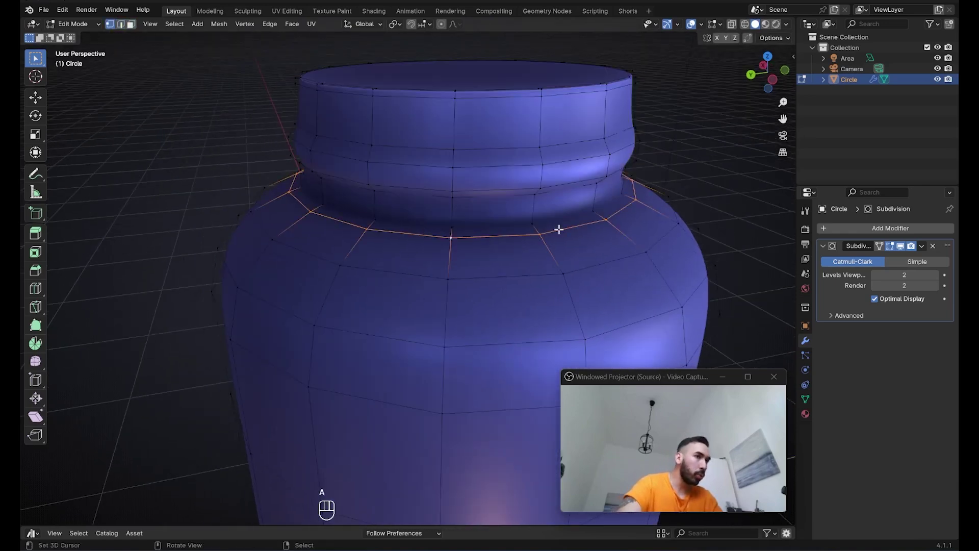
{"action": "scroll", "coordinate": [467, 248], "scroll_direction": "down", "scroll_amount": 2}
{"action": "key", "text": "x"}
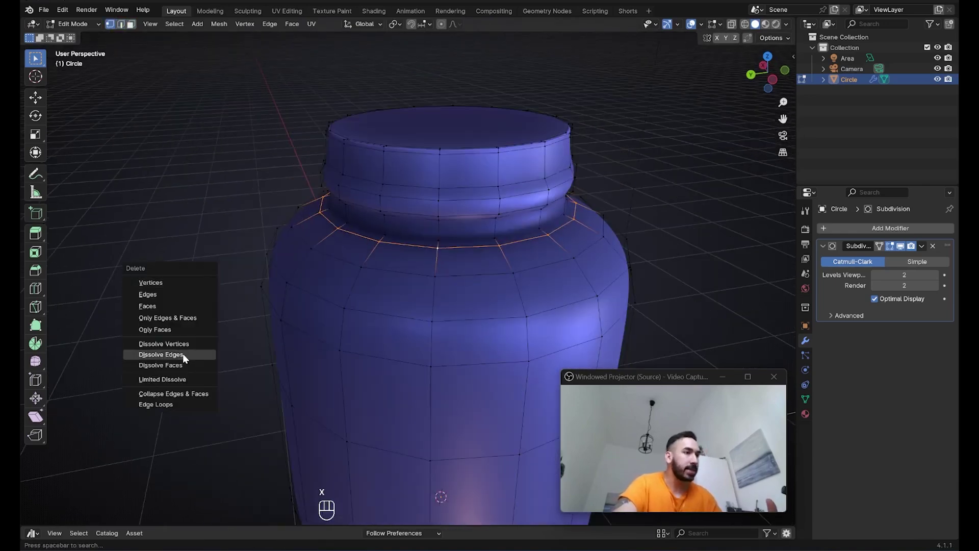
{"action": "left_click", "coordinate": [183, 354]}
{"action": "key", "text": "alt+z"}
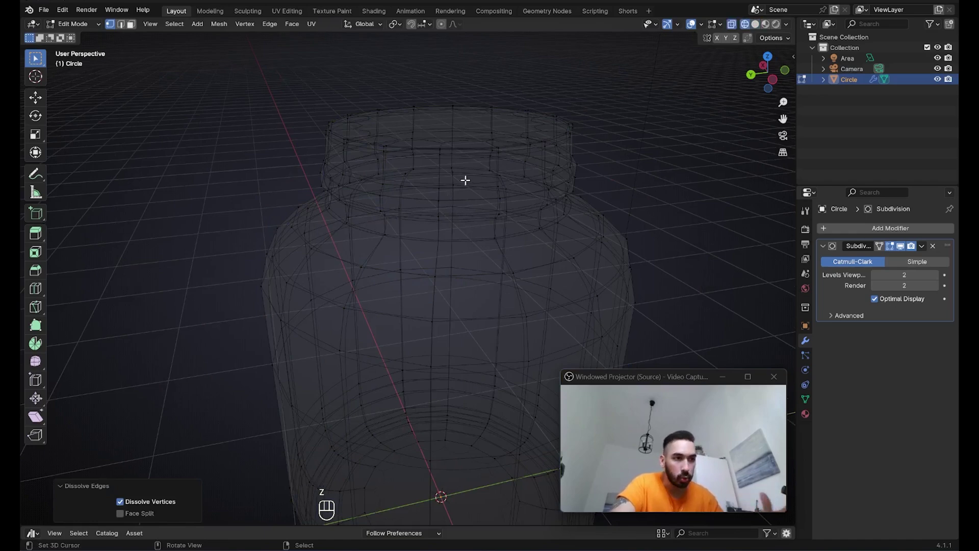
{"action": "mouse_move", "coordinate": [465, 180]}
{"action": "middle_mouse_down"}
{"action": "mouse_move", "coordinate": [461, 169]}
{"action": "mouse_move", "coordinate": [459, 181]}
{"action": "middle_mouse_up"}
{"action": "key", "text": "alt+z"}
Grow the face selection from the top face over the lid and scale it to 1.168
{"action": "key", "text": "3"}
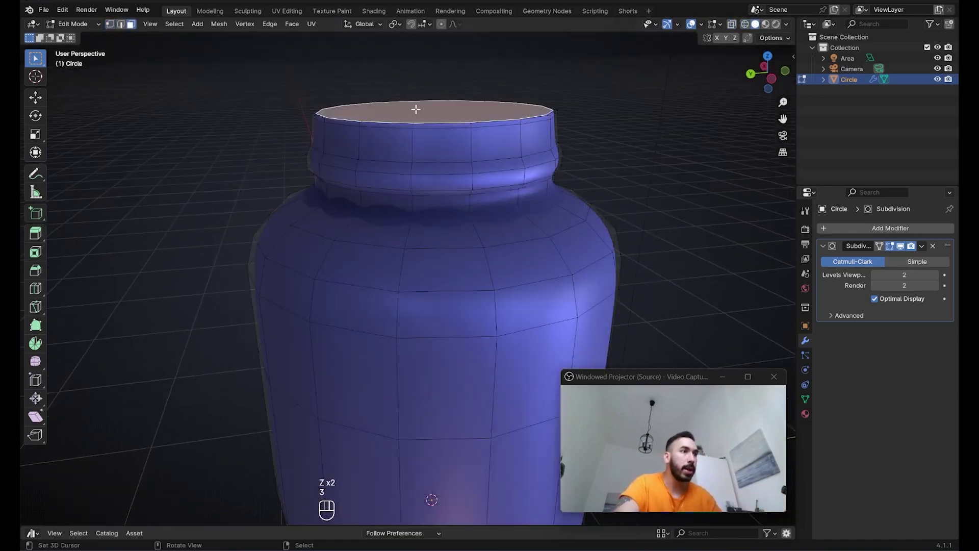
{"action": "key", "text": "ctrl+KP_Add"}
{"action": "key", "text": "ctrl+KP_Add"}
{"action": "key", "text": "ctrl+KP_Add"}
{"action": "key", "text": "ctrl+KP_Add"}
{"action": "key", "text": "ctrl+KP_Add"}
{"action": "key", "text": "ctrl+KP_Add"}
{"action": "key", "text": "ctrl+KP_Add"}
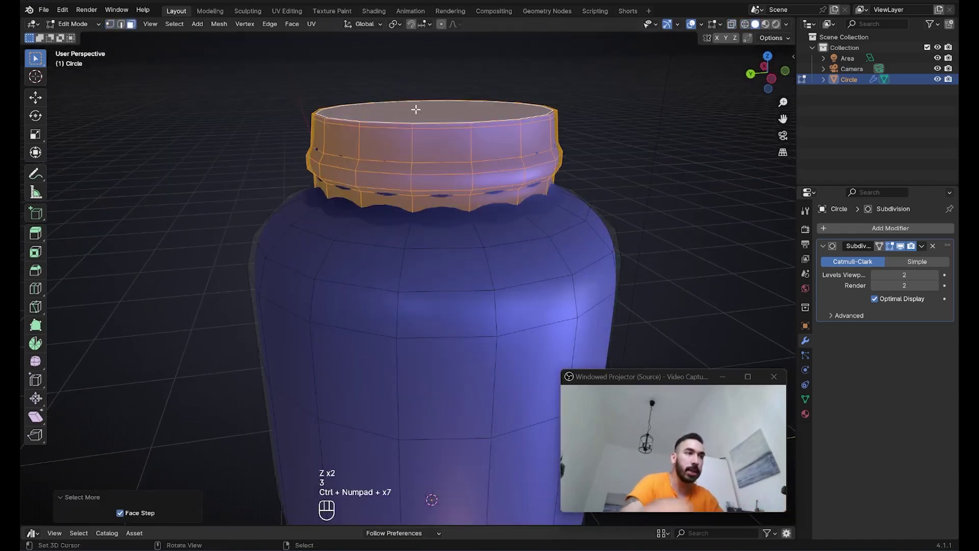
{"action": "key", "text": "s"}
{"action": "left_click", "coordinate": [623, 201]}
{"action": "scroll", "coordinate": [571, 221], "scroll_direction": "down", "scroll_amount": 3}
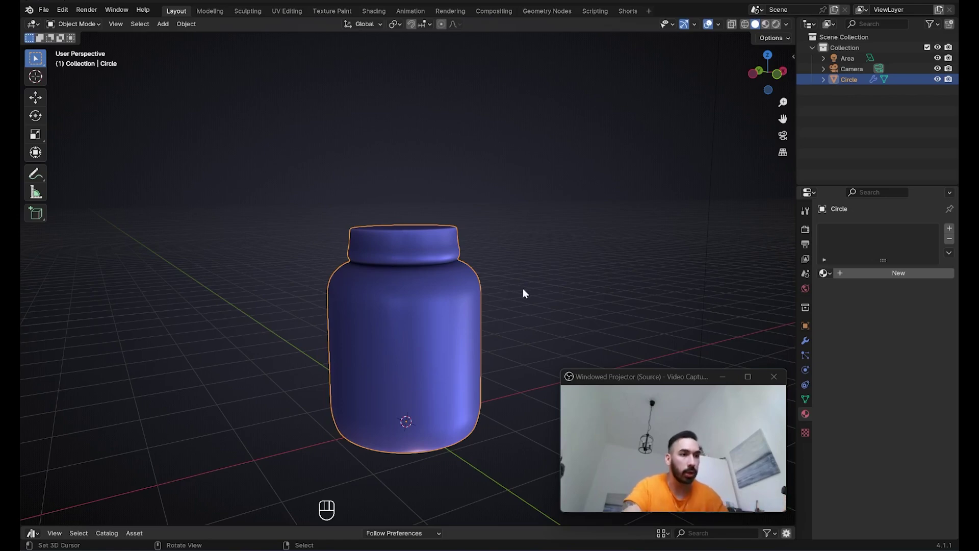
Orbit the view to face the finished jar front-on
{"action": "middle_click_drag", "start_coordinate": [522, 289], "coordinate": [435, 282]}
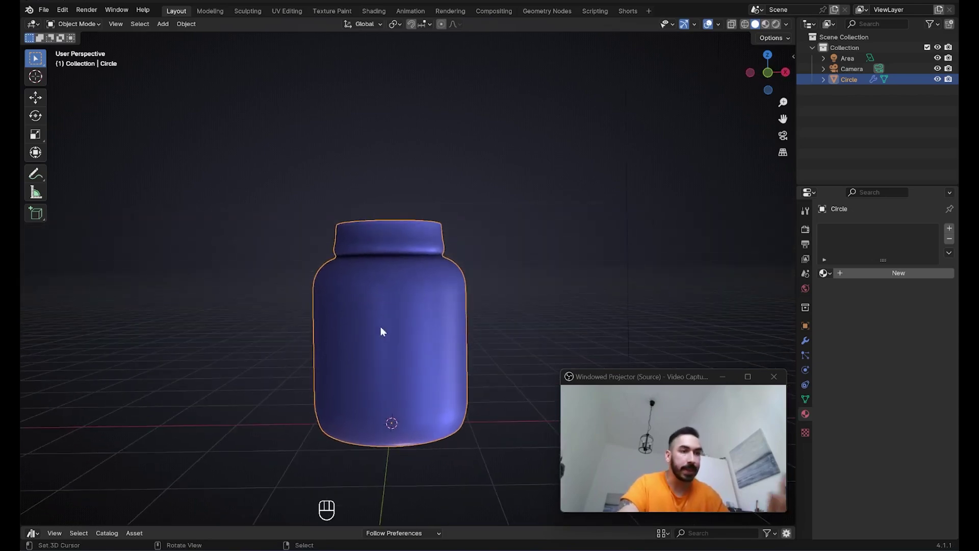